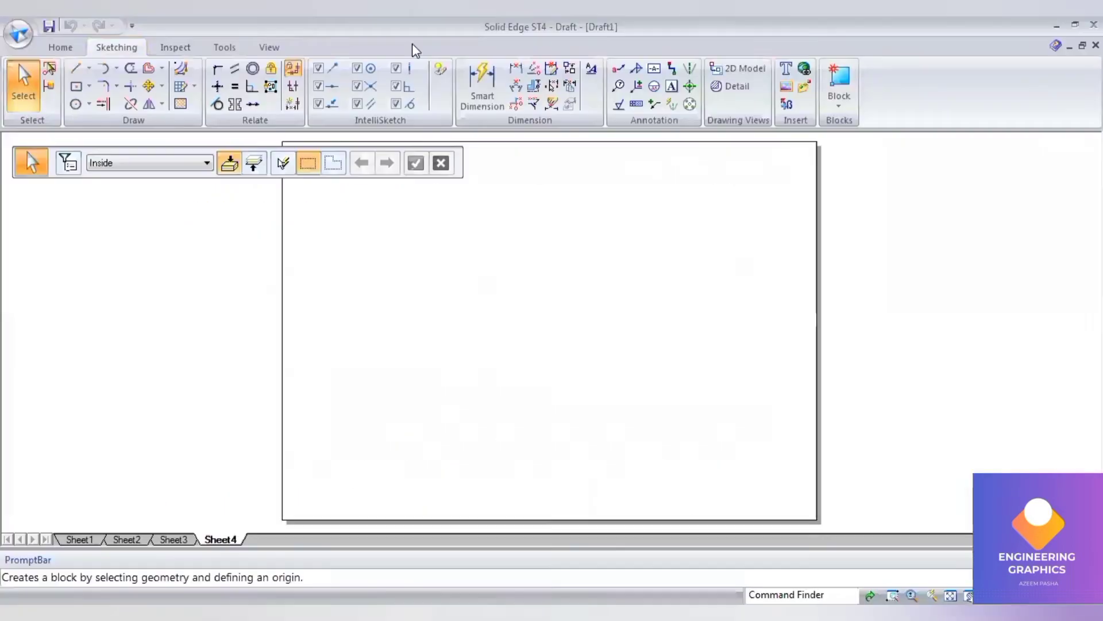
- Draw a horizontal ground line about 118 mm long with 0.13 mm line width near the sheet's lower edge
left_click(76, 74)
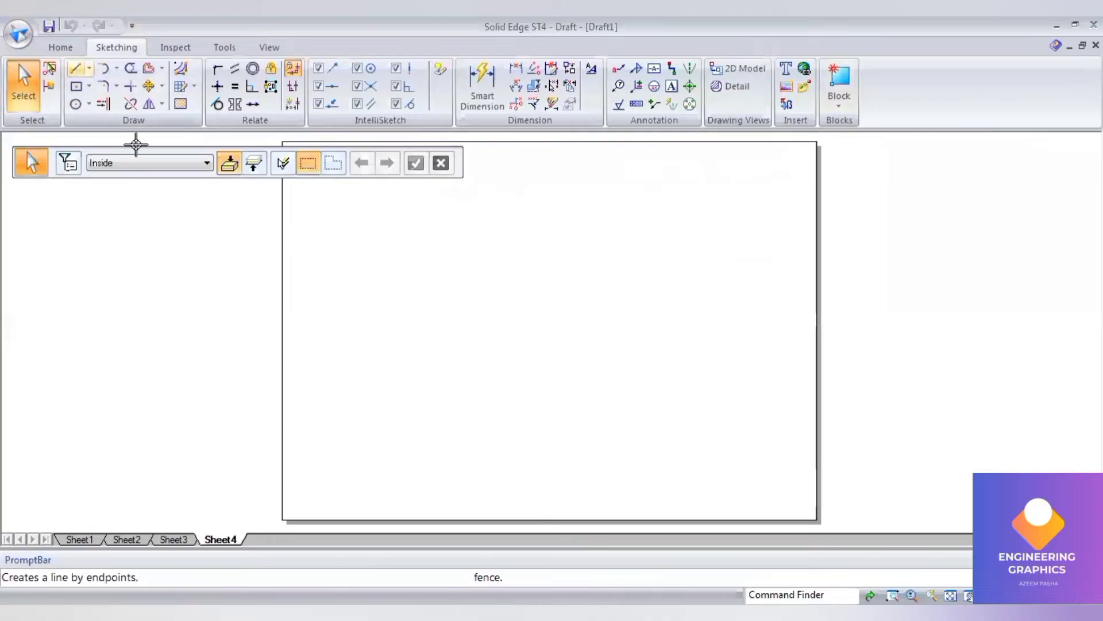
left_click(219, 163)
left_click(223, 184)
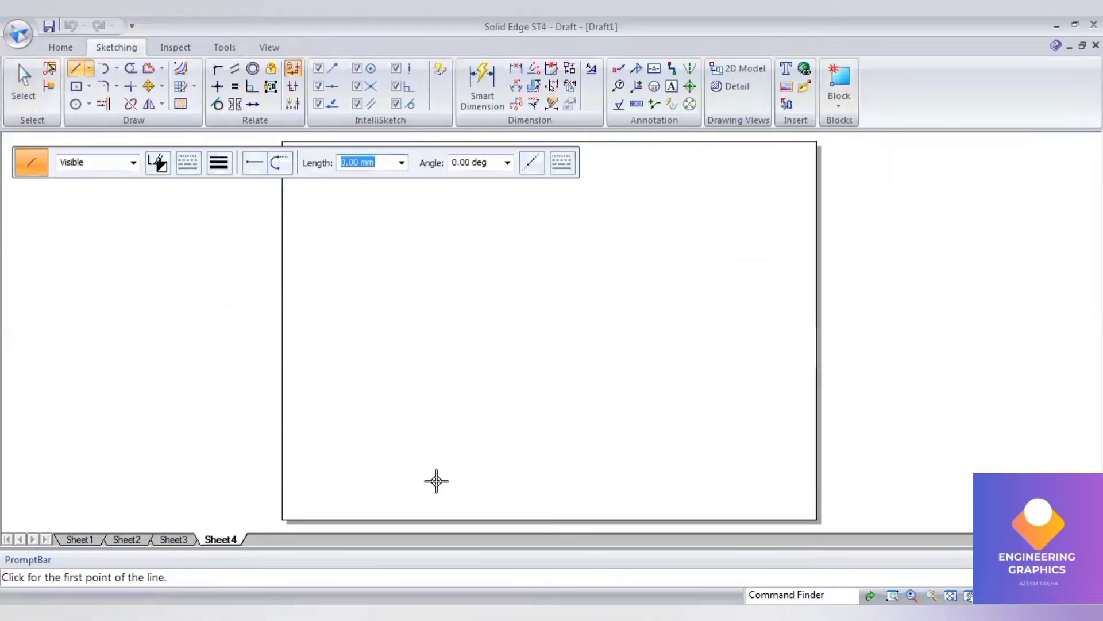
left_click(429, 480)
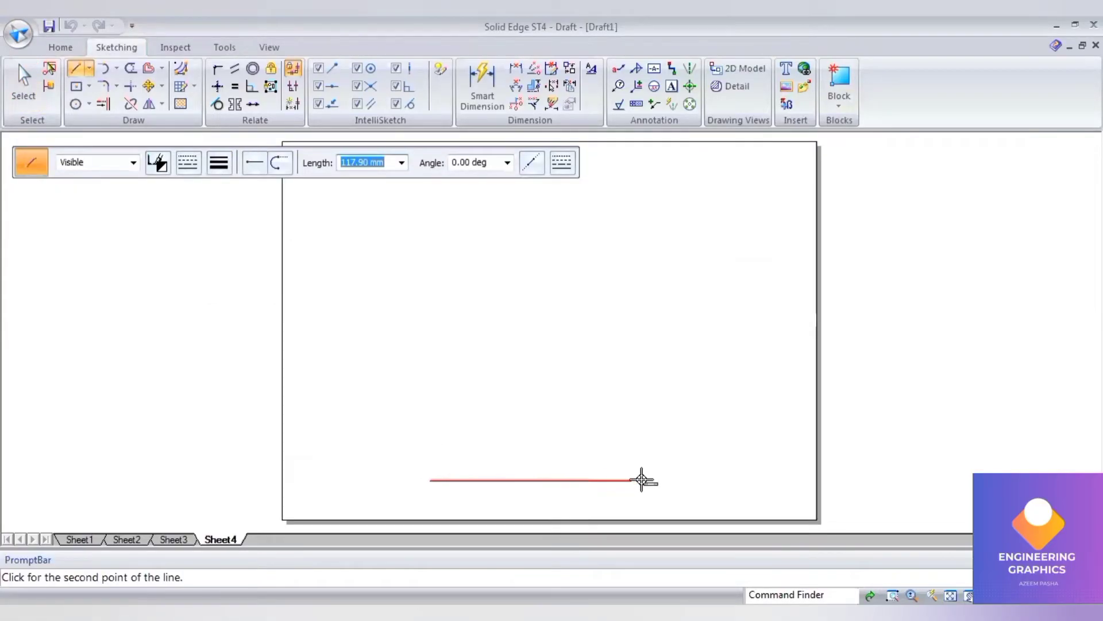
left_click(596, 490)
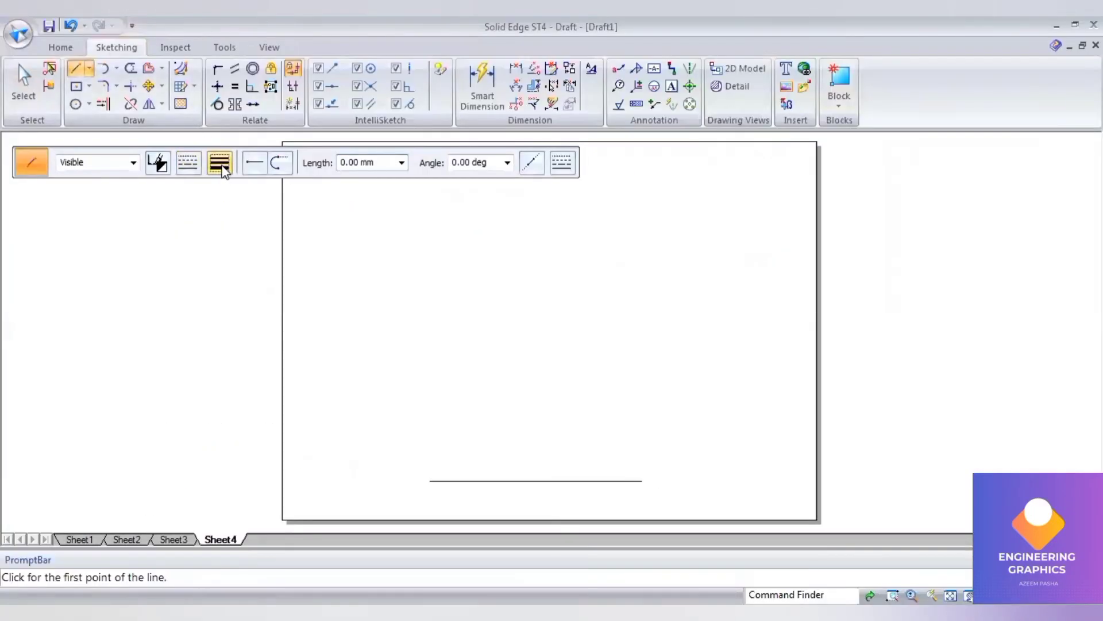
- Draw a 0.50 mm wide line, 60 mm long at 30 degrees, starting from the middle of the ground line
left_click(220, 164)
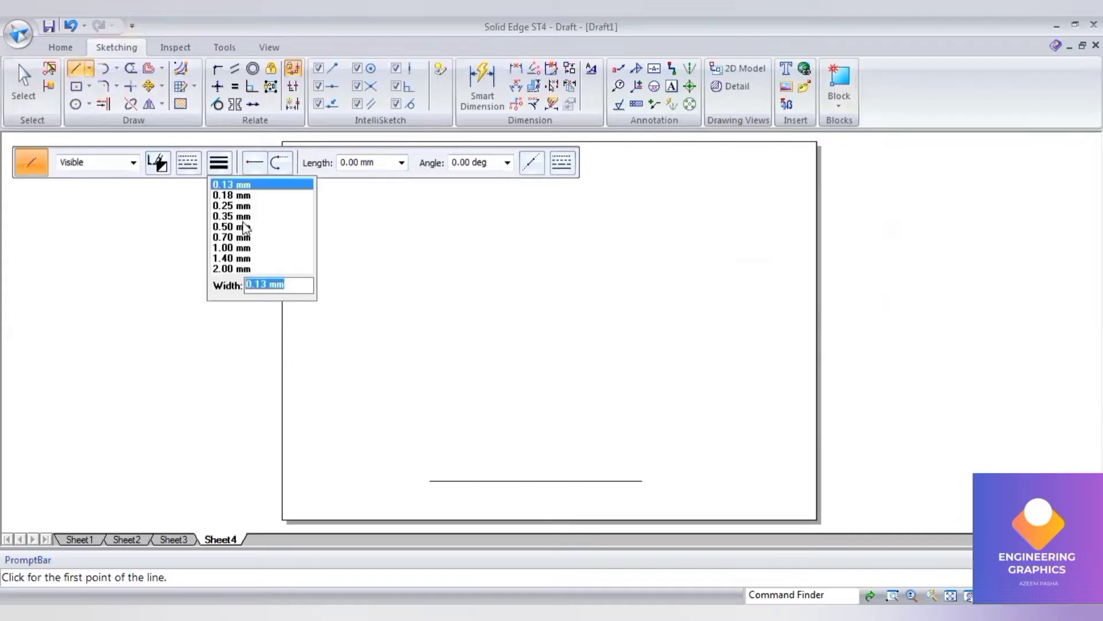
left_click(247, 227)
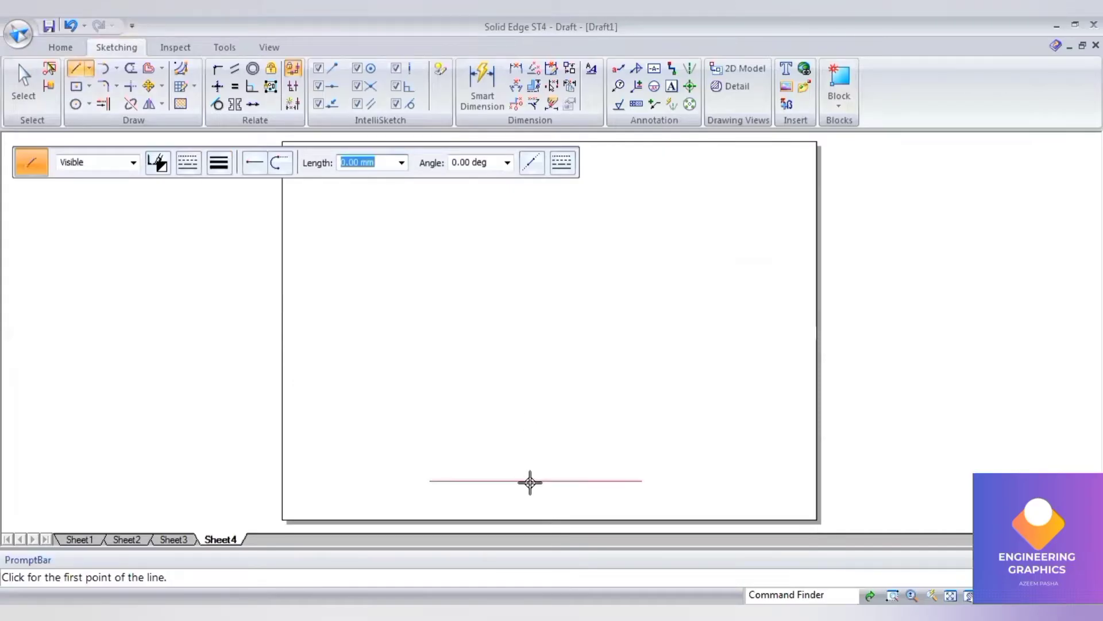
left_click(530, 480)
type("6")
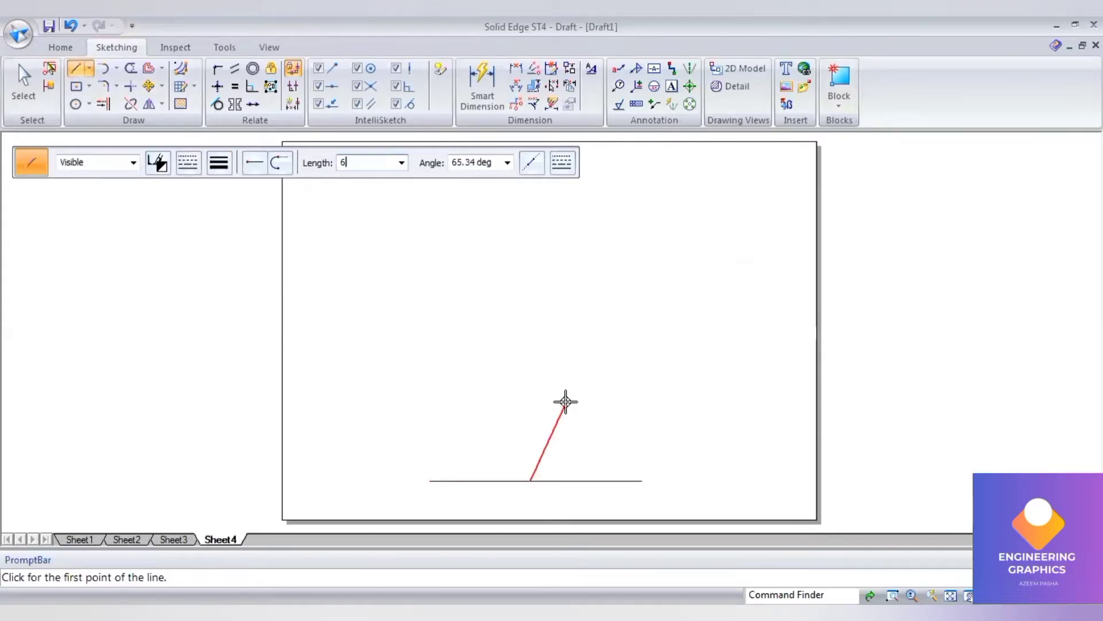
type("0")
key("Tab")
type("3")
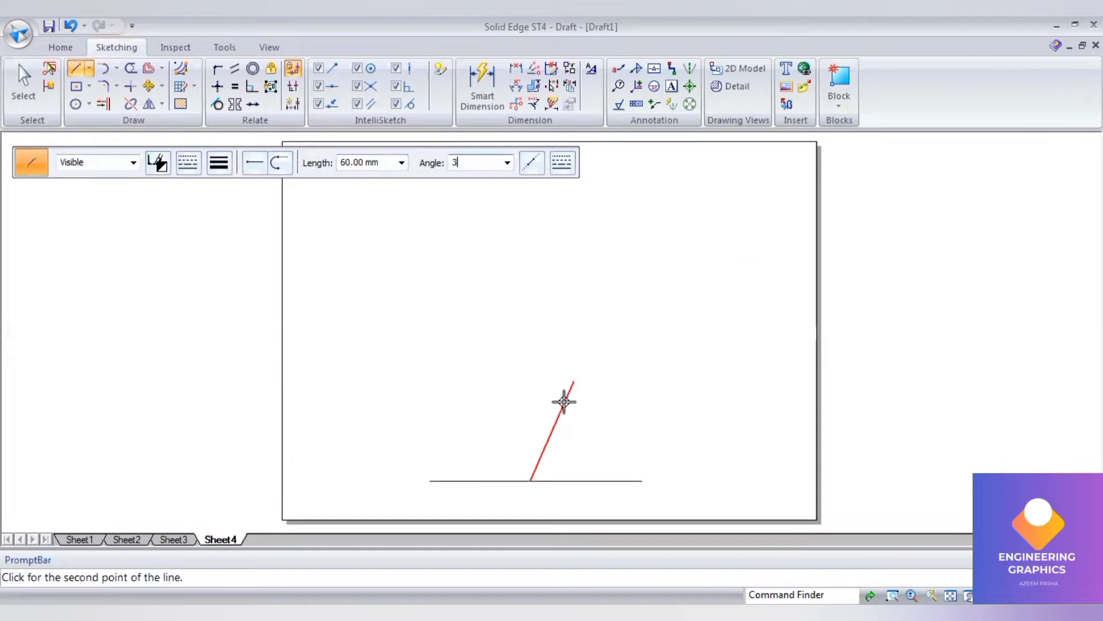
type("0")
key("Return")
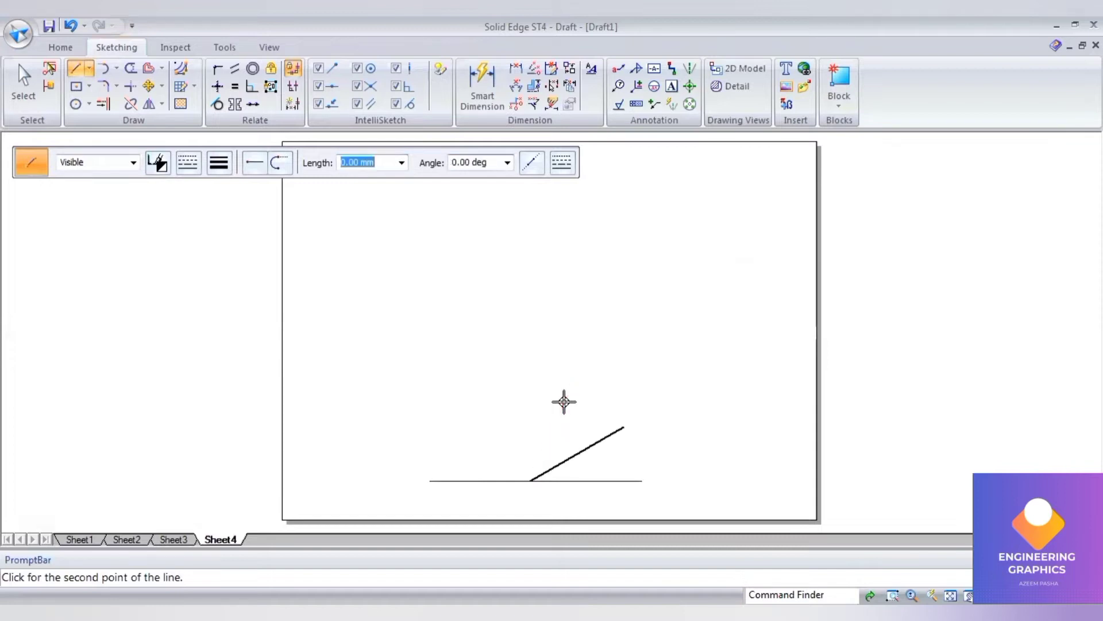
- Continue with 60 mm lines at 150 and 210 degrees and close the rhombus at its starting point
type("60")
key("Tab")
type("15")
key("Return")
type("6")
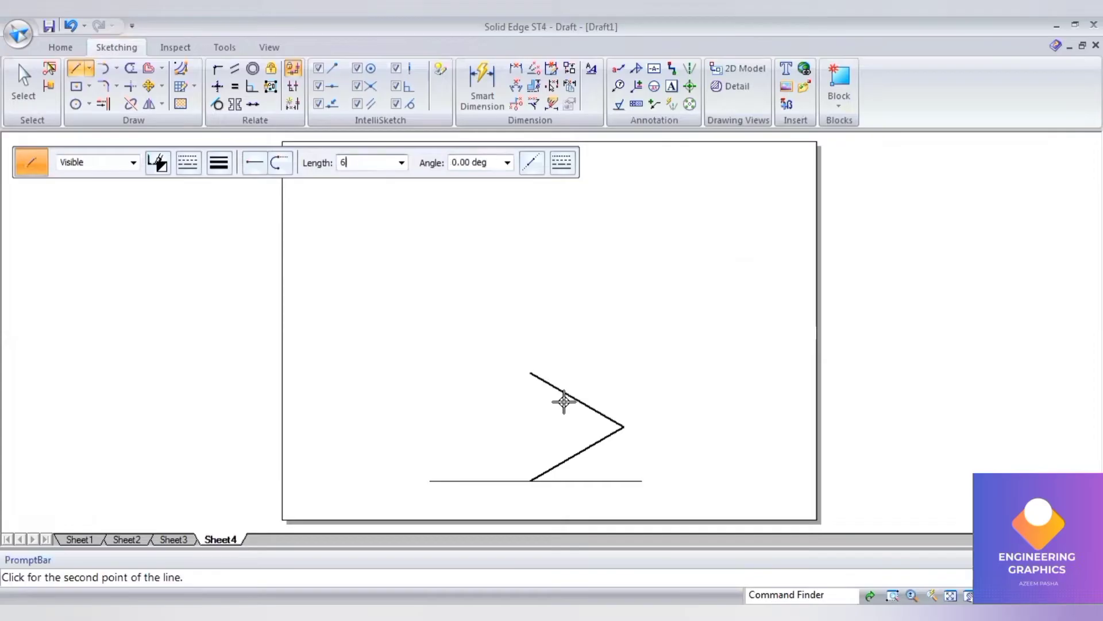
key("Tab")
type("210")
key("Return")
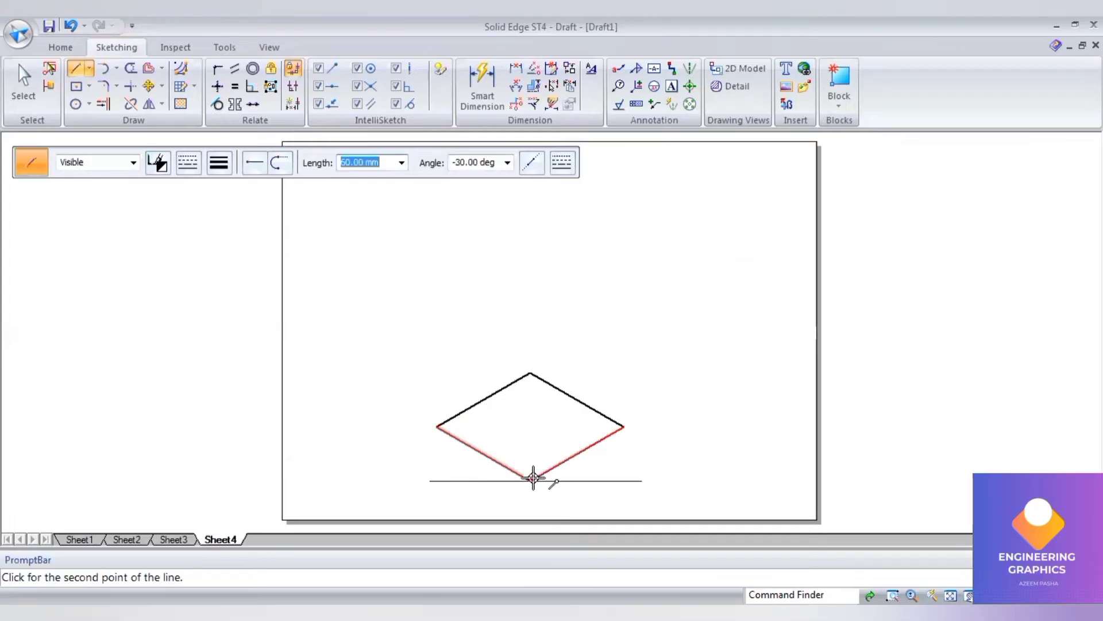
left_click(533, 478)
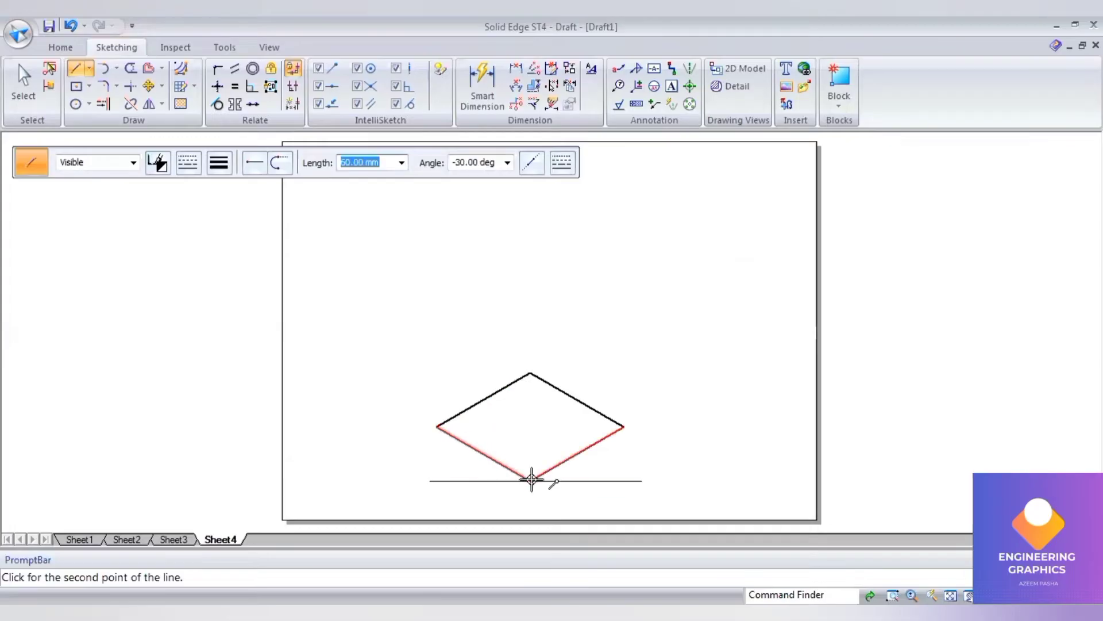
- Try to draw a 60 mm vertical line up from the rhombus's left corner
left_click(437, 428)
type("60")
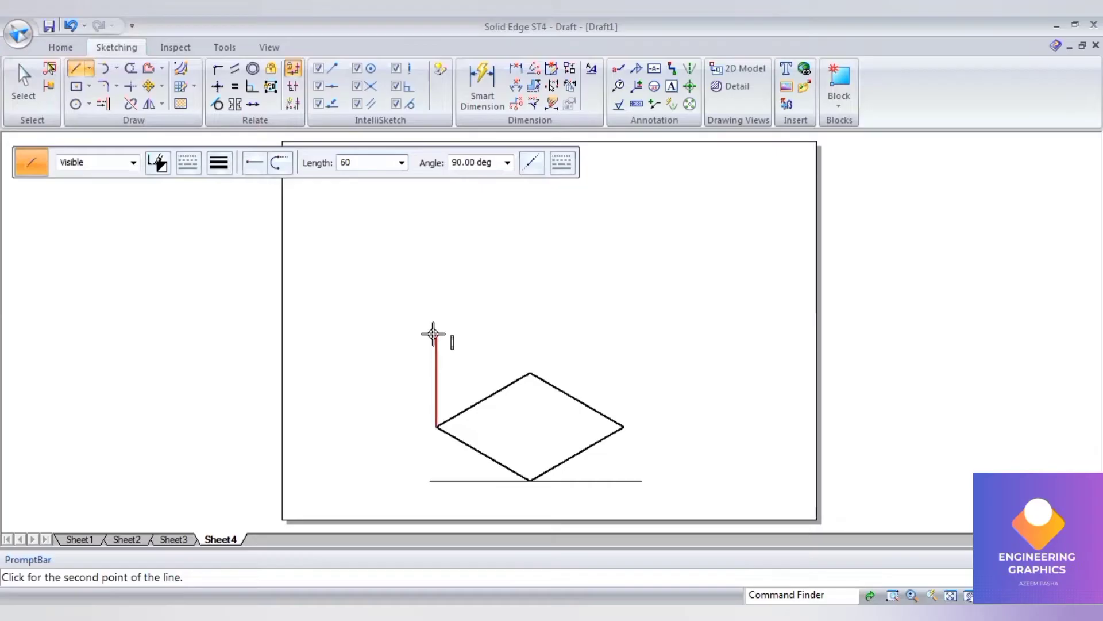
key("Tab")
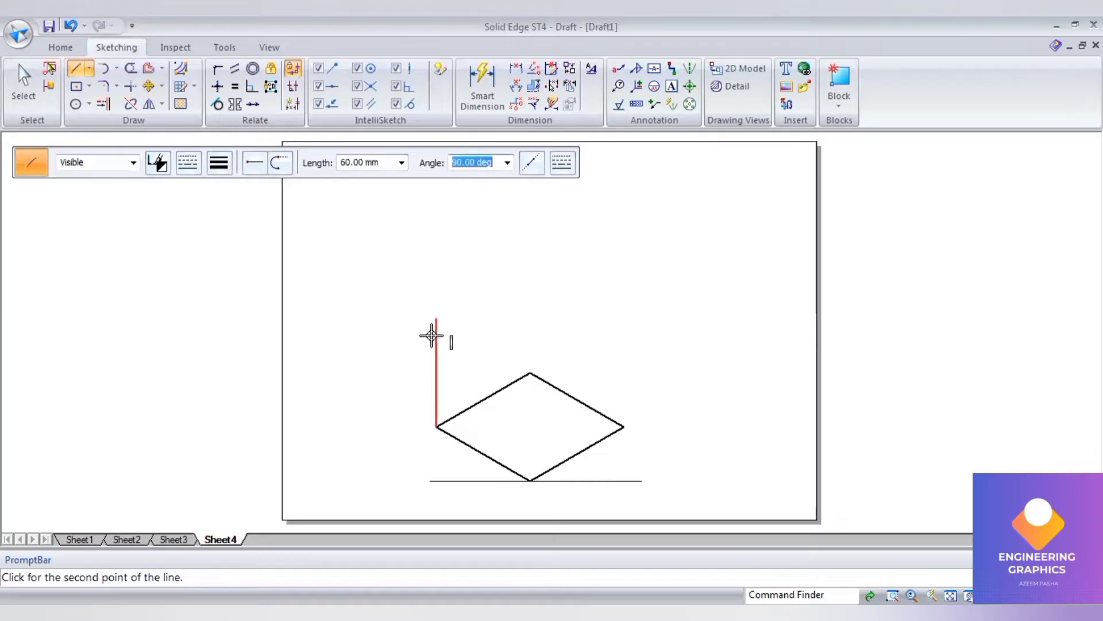
left_click(435, 339)
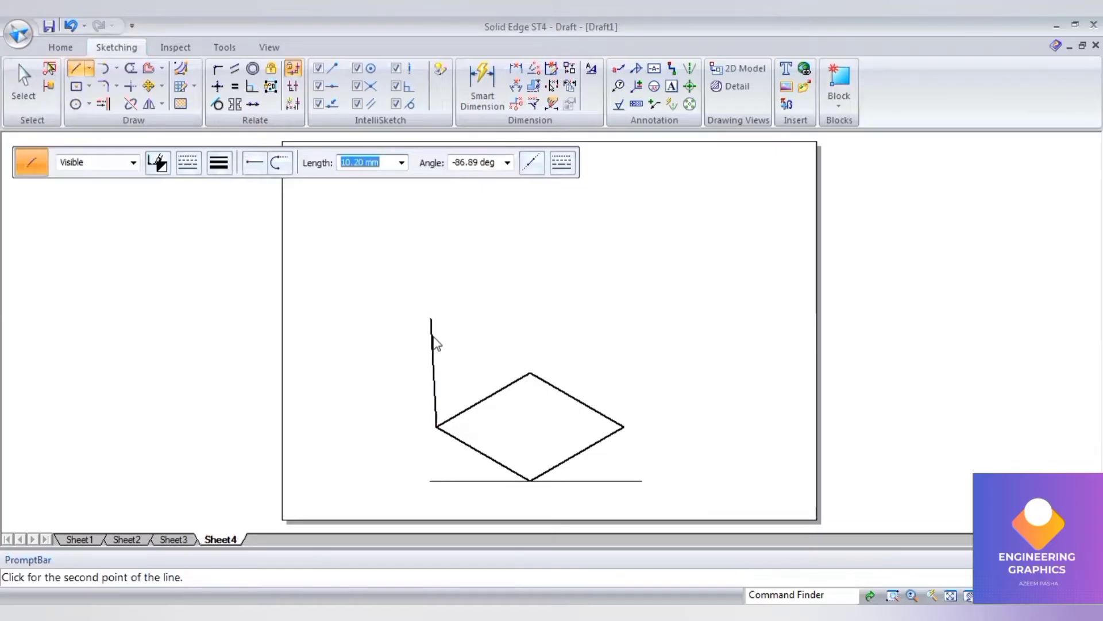
- Draw a vertical line 60 mm long at 90 degrees up from the rhombus's left corner
left_click(435, 426)
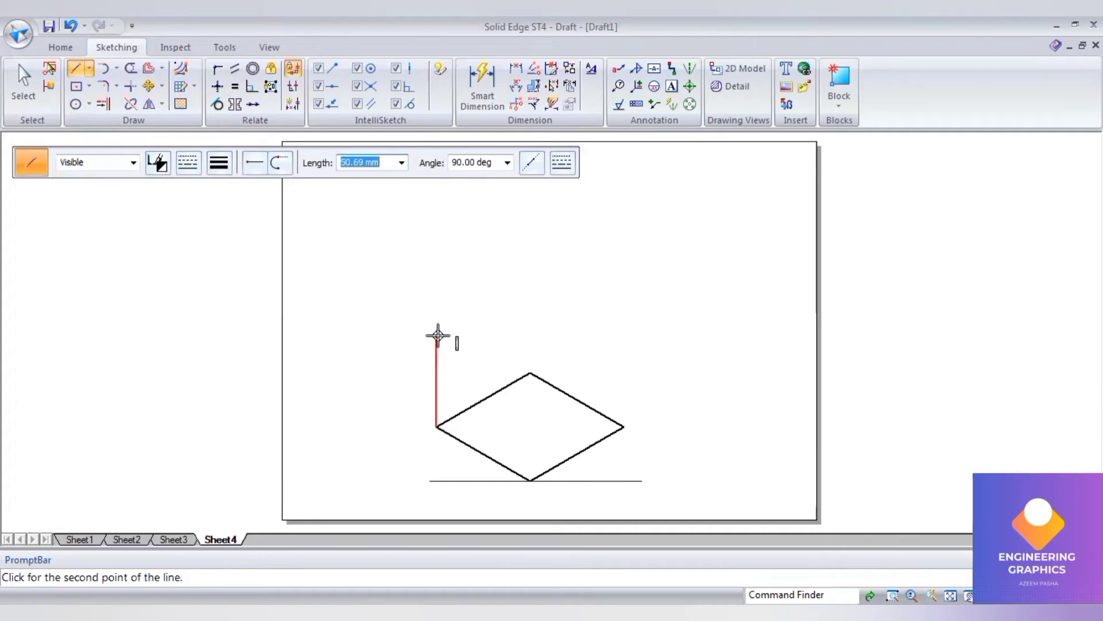
type("60")
key("Tab")
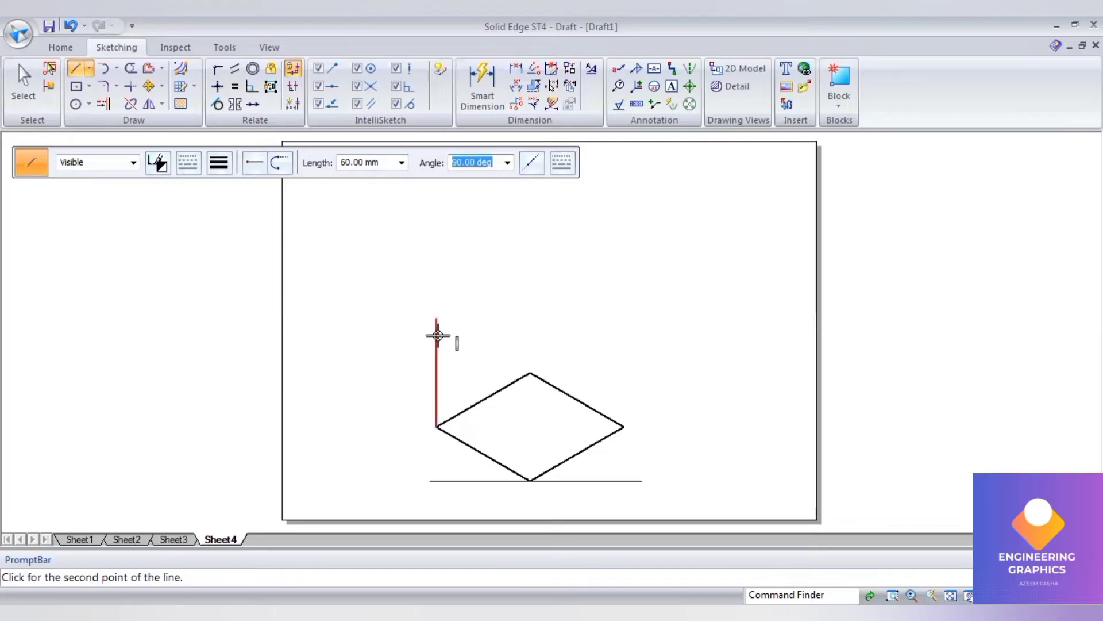
left_click(438, 335)
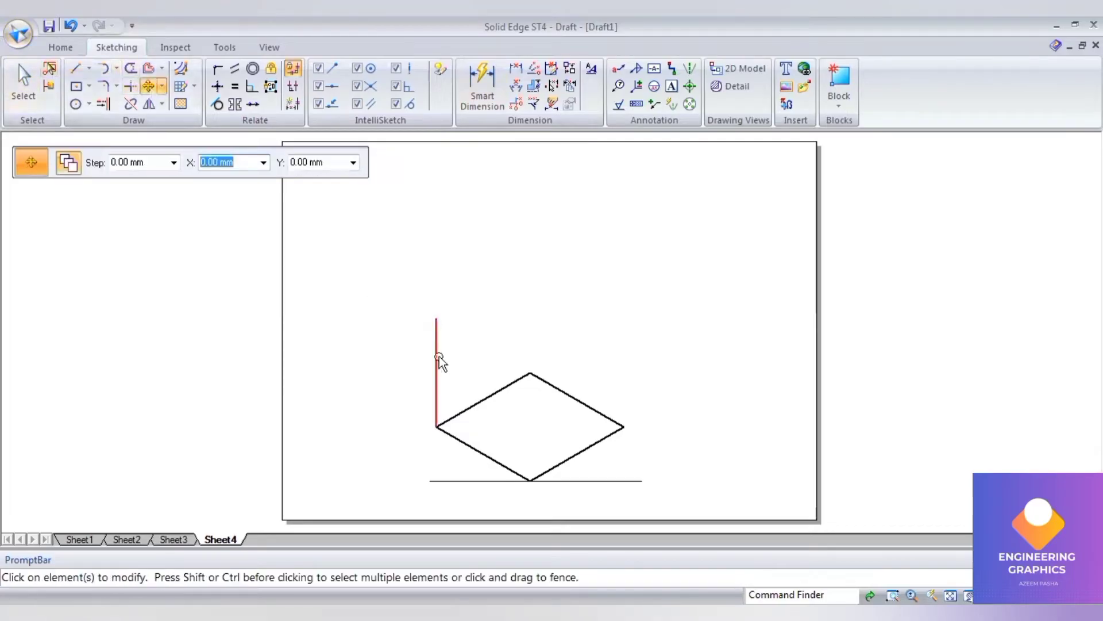
- Copy the vertical line from its lower end to the rhombus's back, right and front corners
left_click(438, 406)
left_click(437, 425)
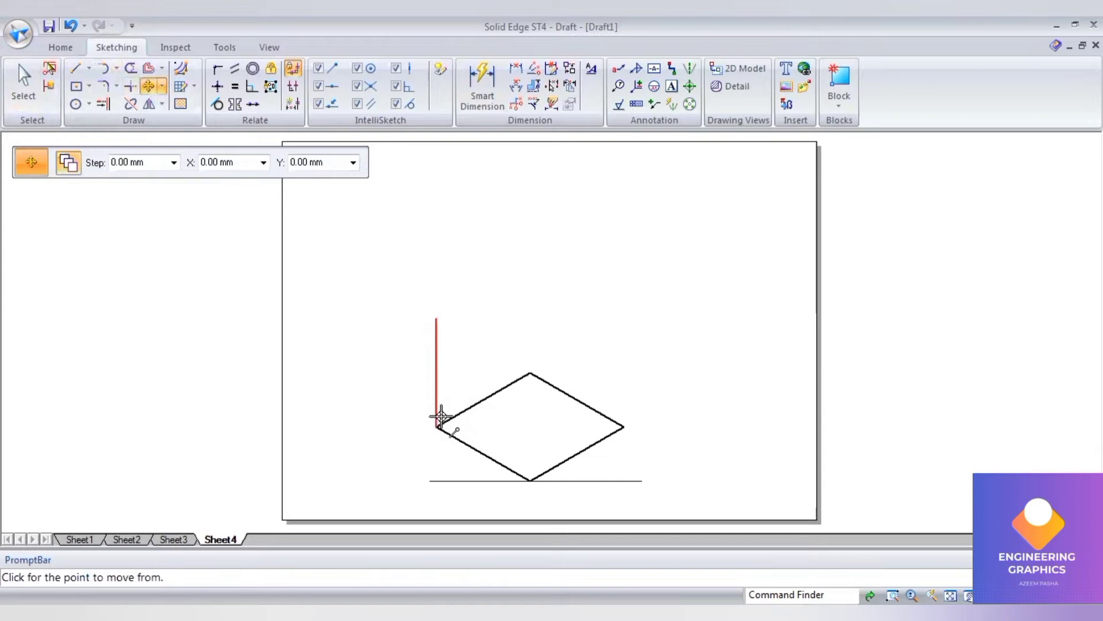
left_click(528, 373)
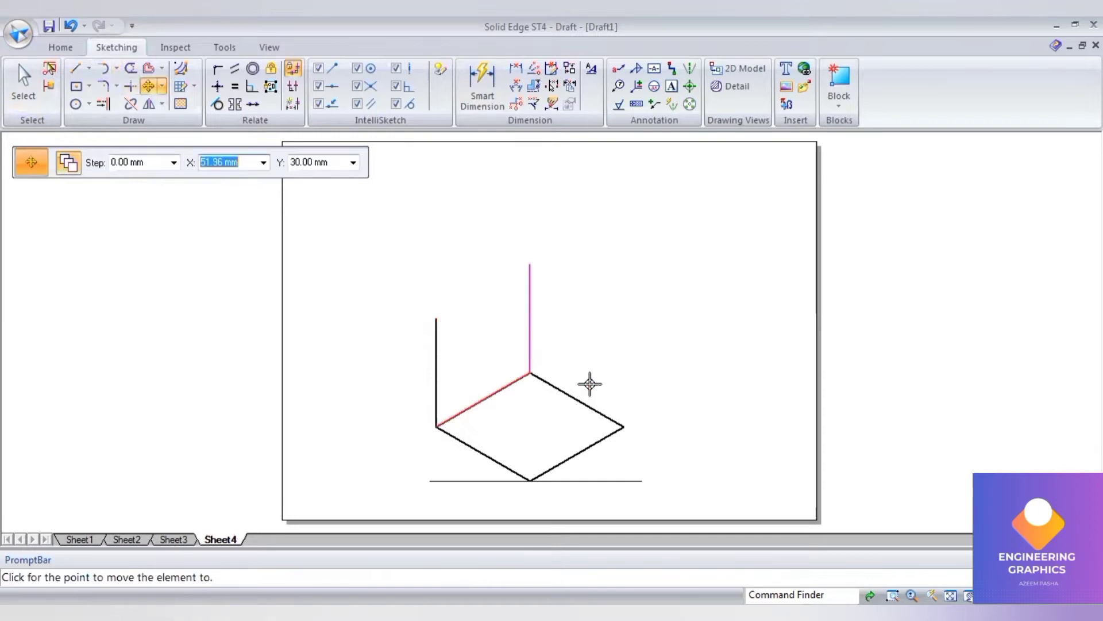
left_click(624, 425)
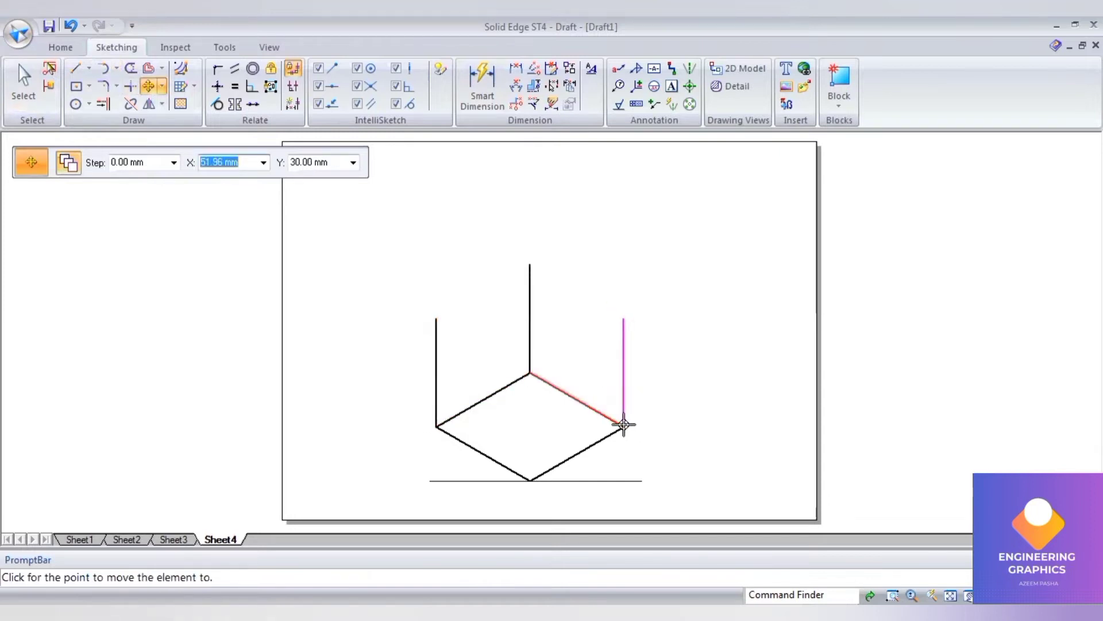
left_click(530, 479)
key("Escape")
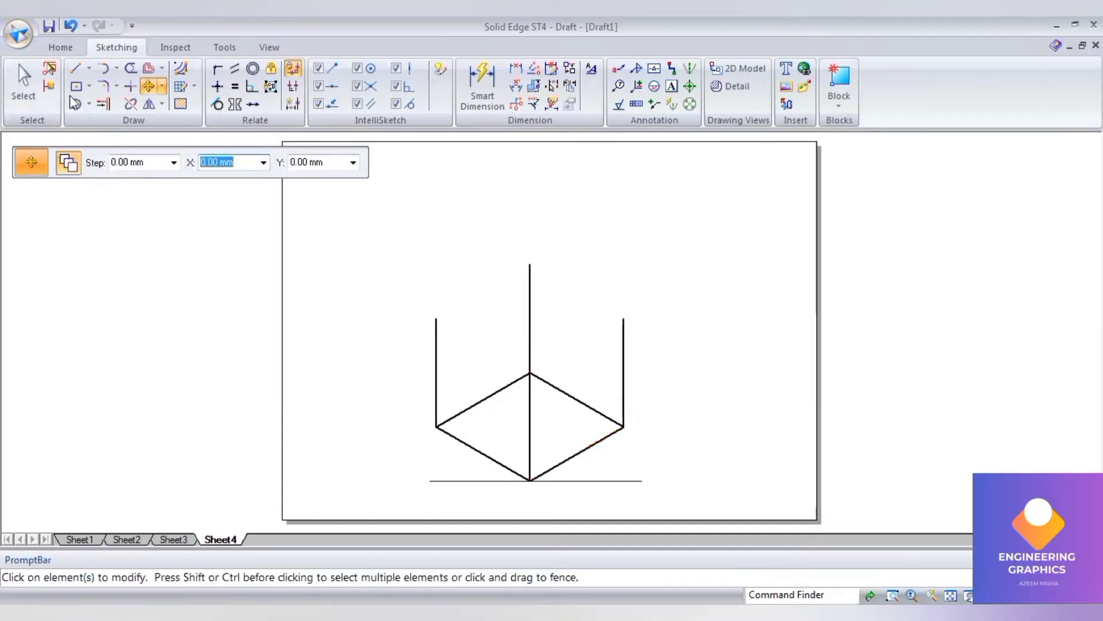
- Connect the upper ends of the four vertical lines with lines to close the cube's top face
left_click(76, 69)
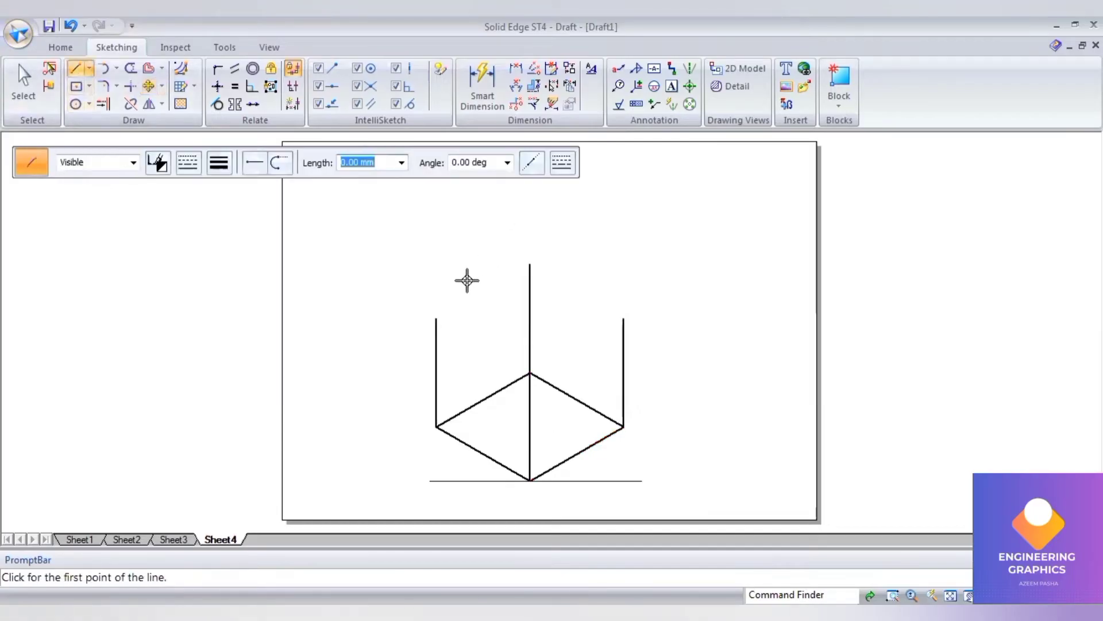
left_click(437, 319)
left_click(528, 374)
left_click(622, 320)
left_click(532, 264)
left_click(441, 316)
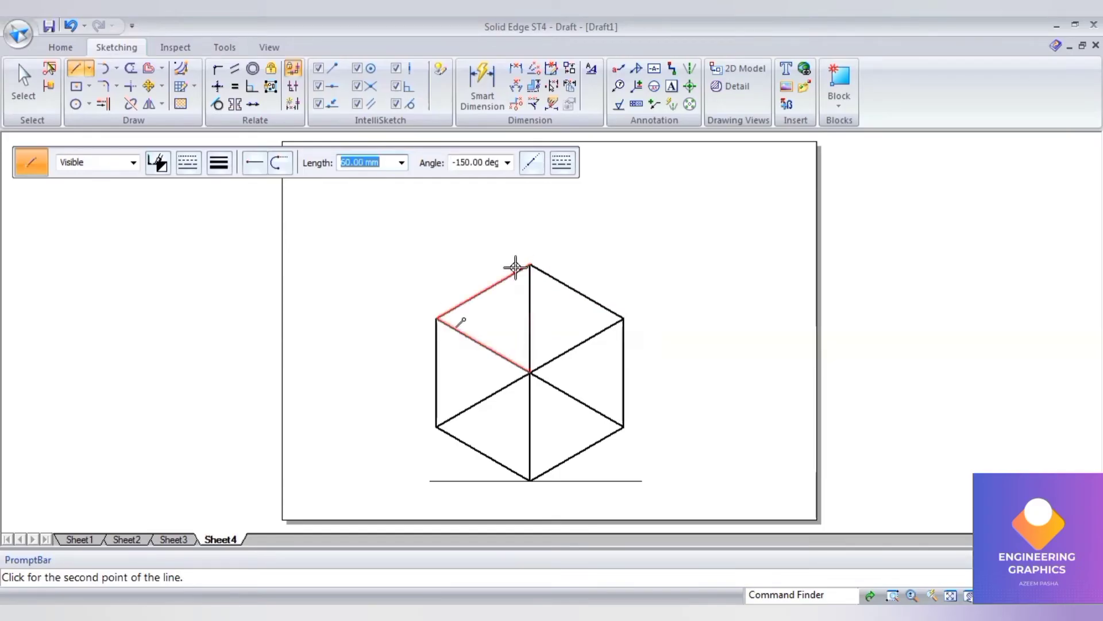
key("Escape")
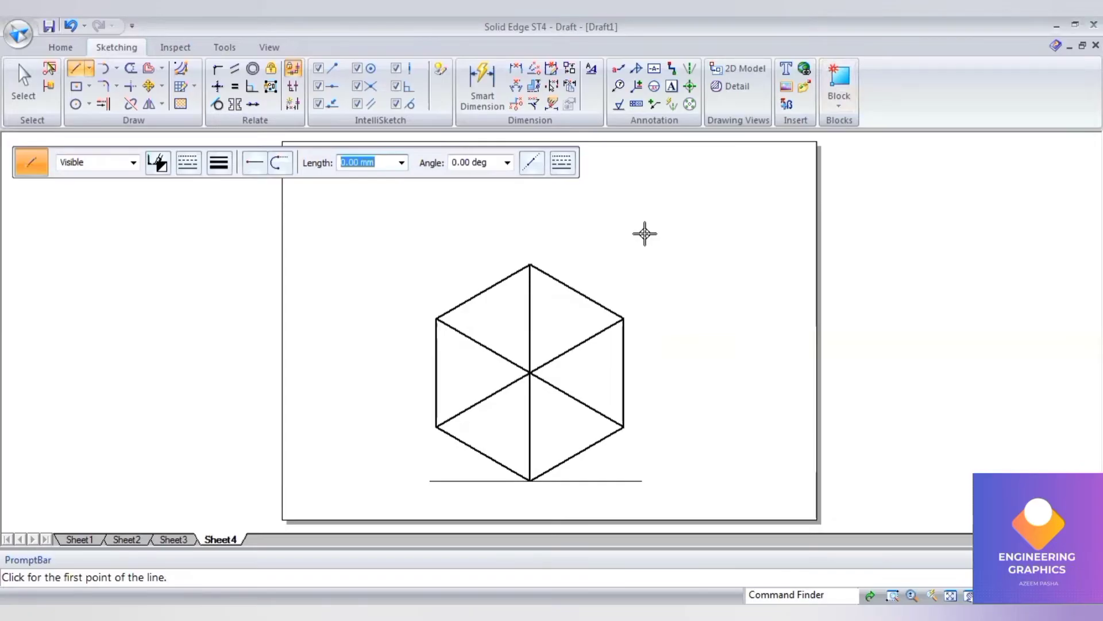
- Draw two 0.13 mm wide lines joining the midpoints of opposite edges of the cube's top face
left_click(210, 162)
left_click(223, 184)
left_click(482, 345)
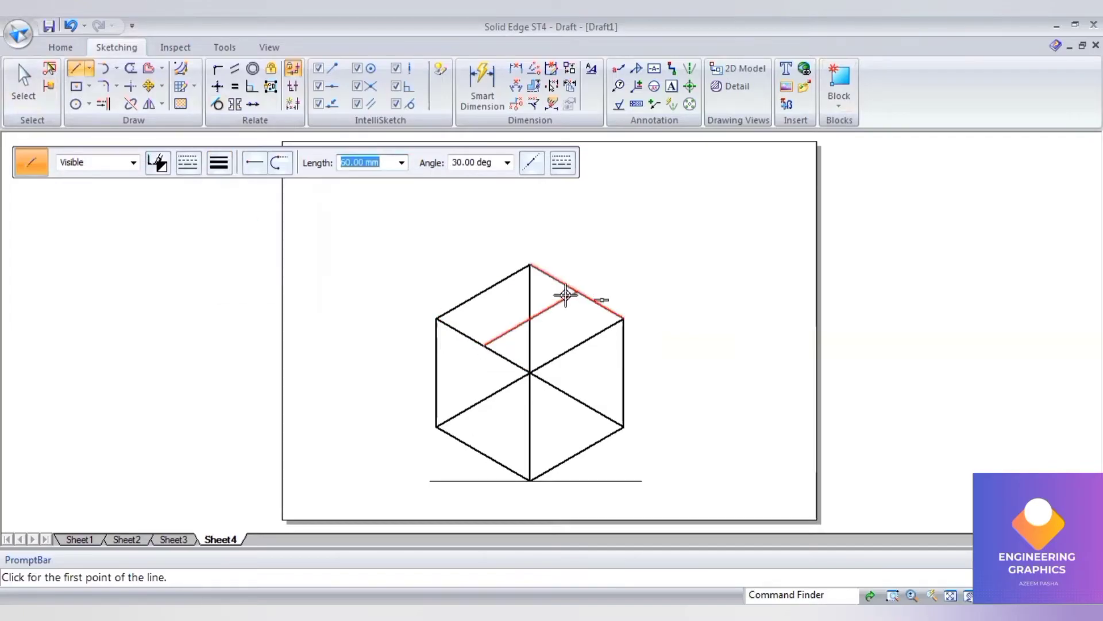
left_click(577, 293)
left_click(485, 292)
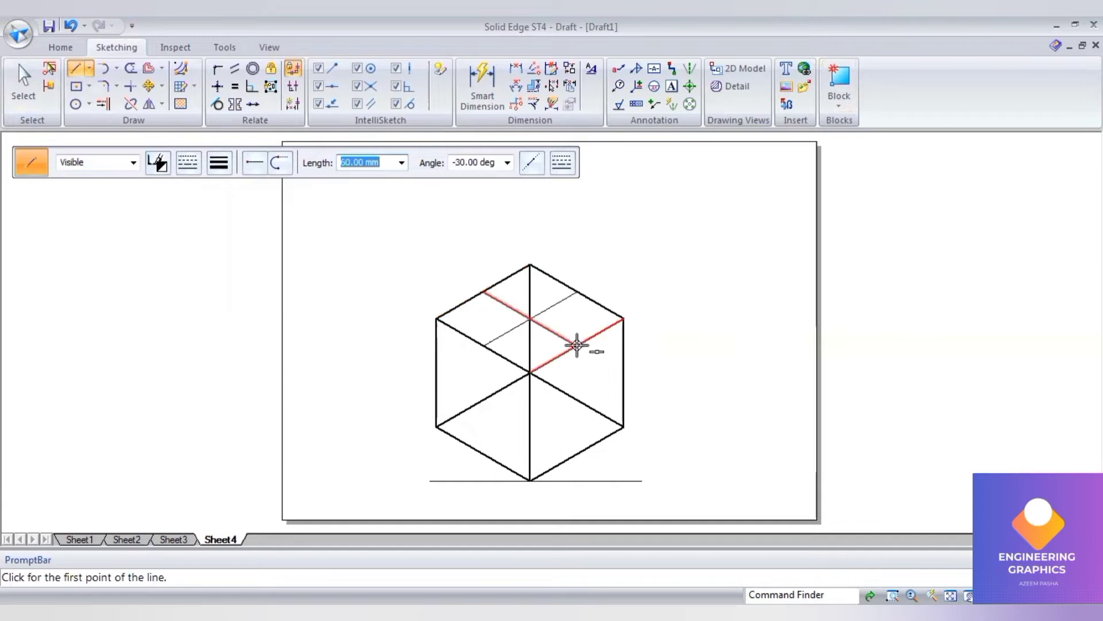
left_click(577, 344)
key("Escape")
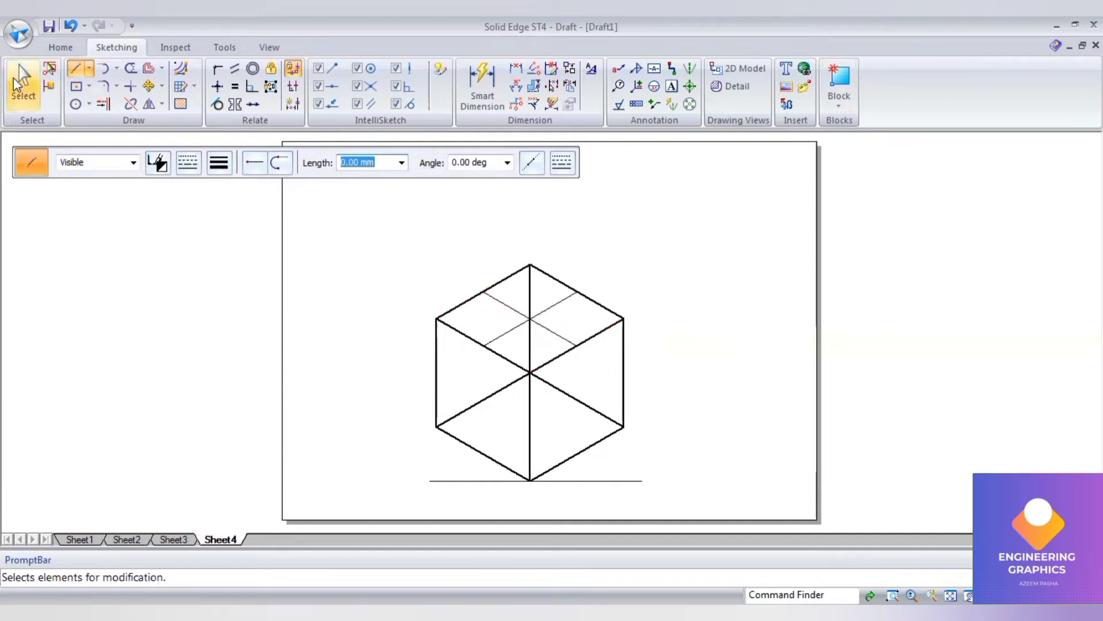
- Copy the top face's four edges and two centre lines to the empty area above and right of the cube
left_click(472, 296)
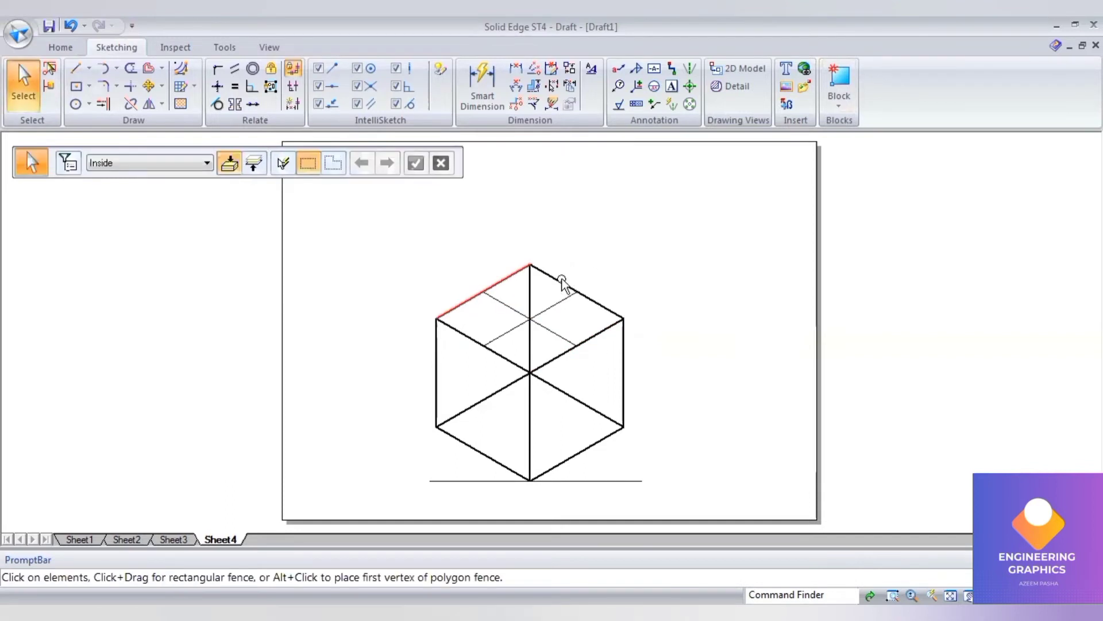
left_click(586, 339, "ctrl")
left_click(470, 338, "ctrl")
left_click(501, 309, "ctrl")
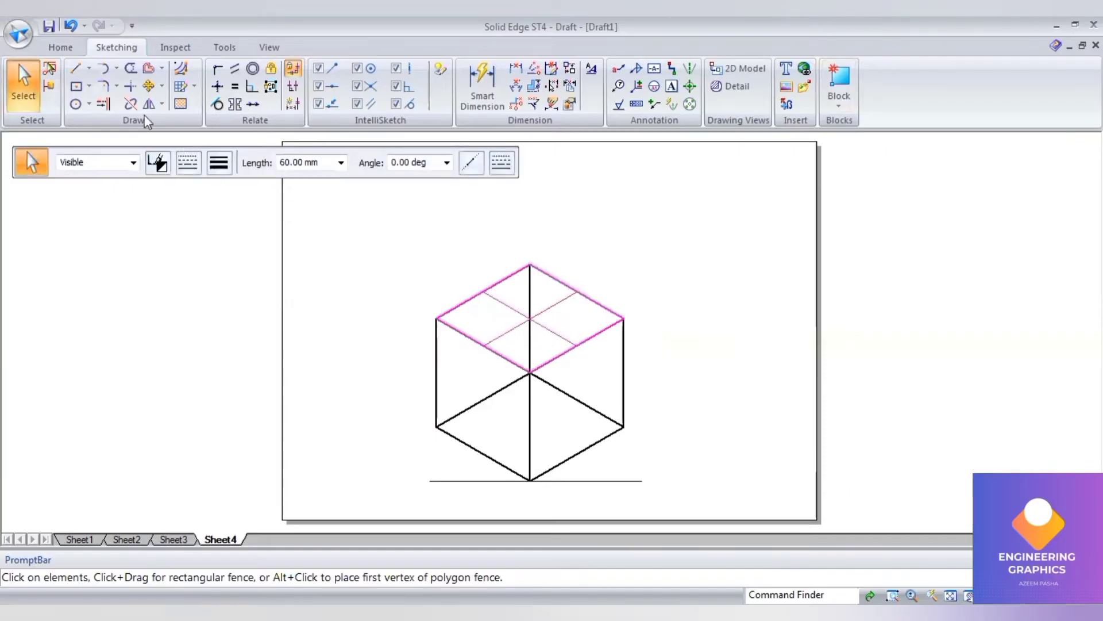
left_click(149, 87)
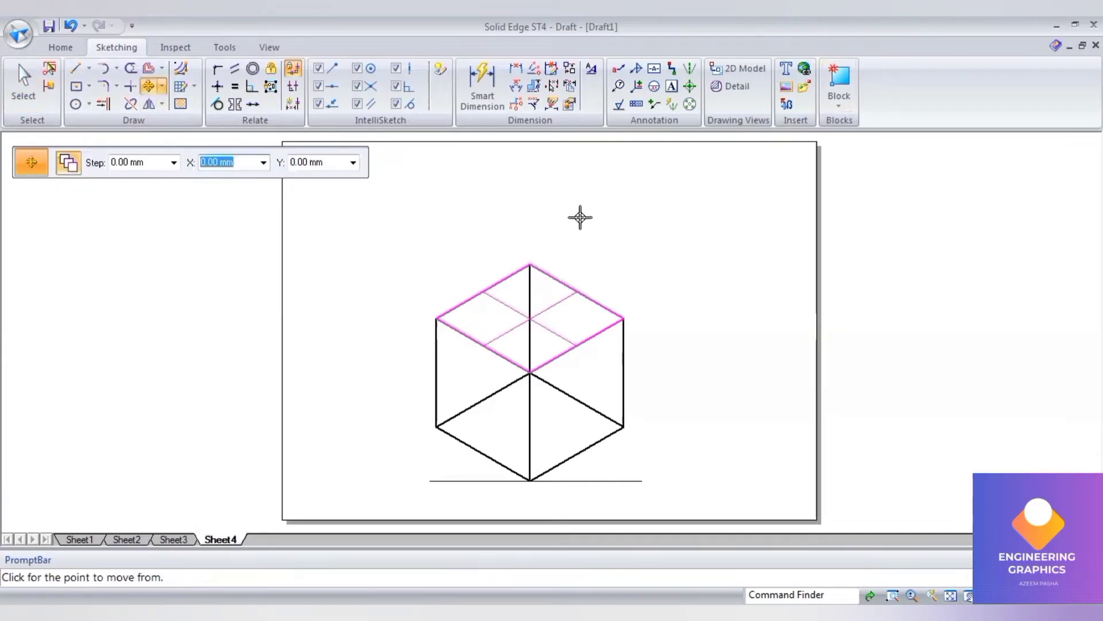
left_click(699, 172)
key("Return")
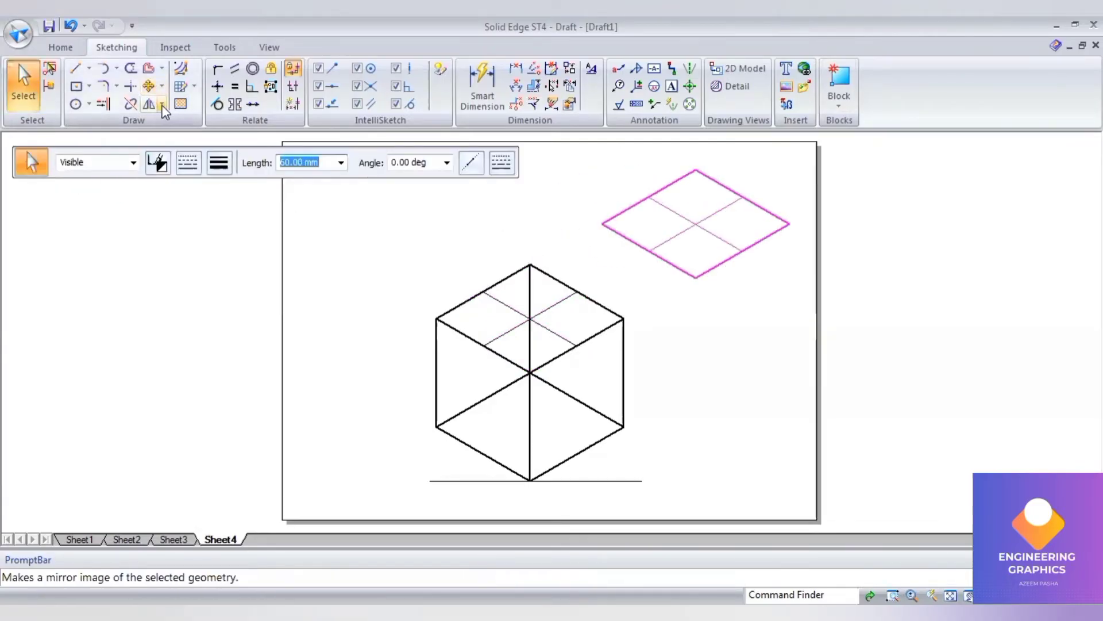
- Create a scaled copy of the copied rhombus and its centre lines with scale factor 0.67, placed beside it
left_click(162, 105)
left_click(171, 140)
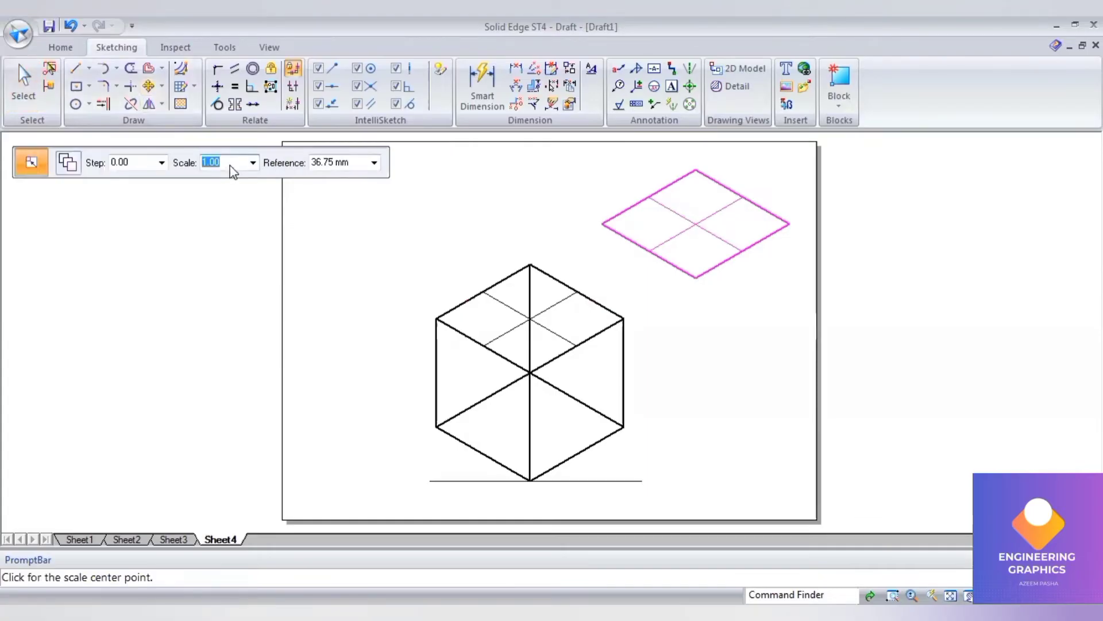
left_click(67, 164)
type("40/6")
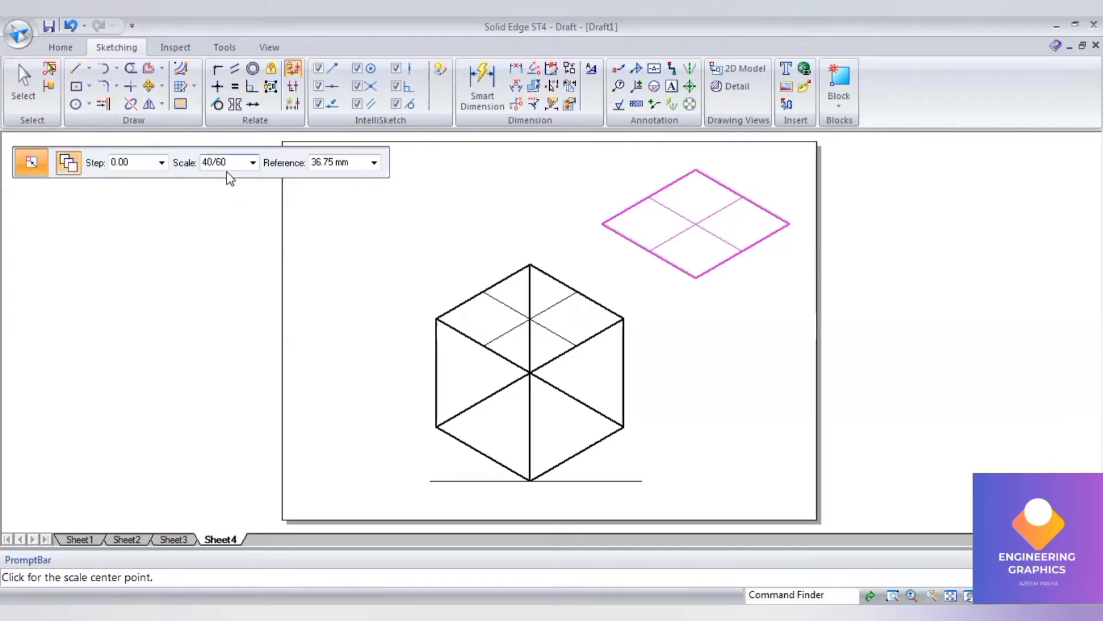
key("Tab")
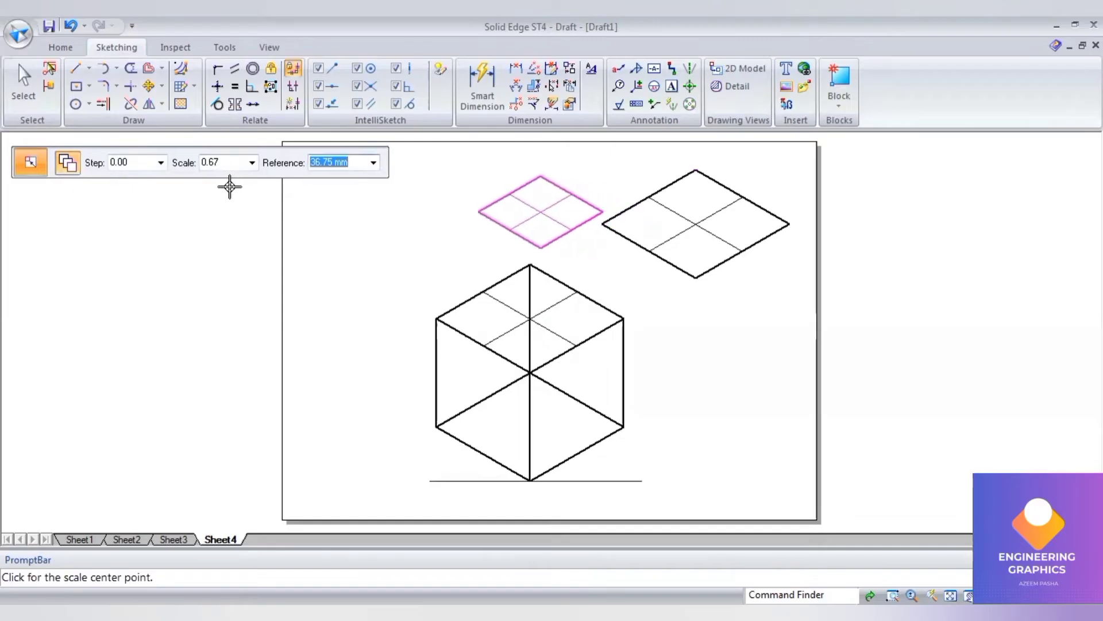
left_click(215, 189)
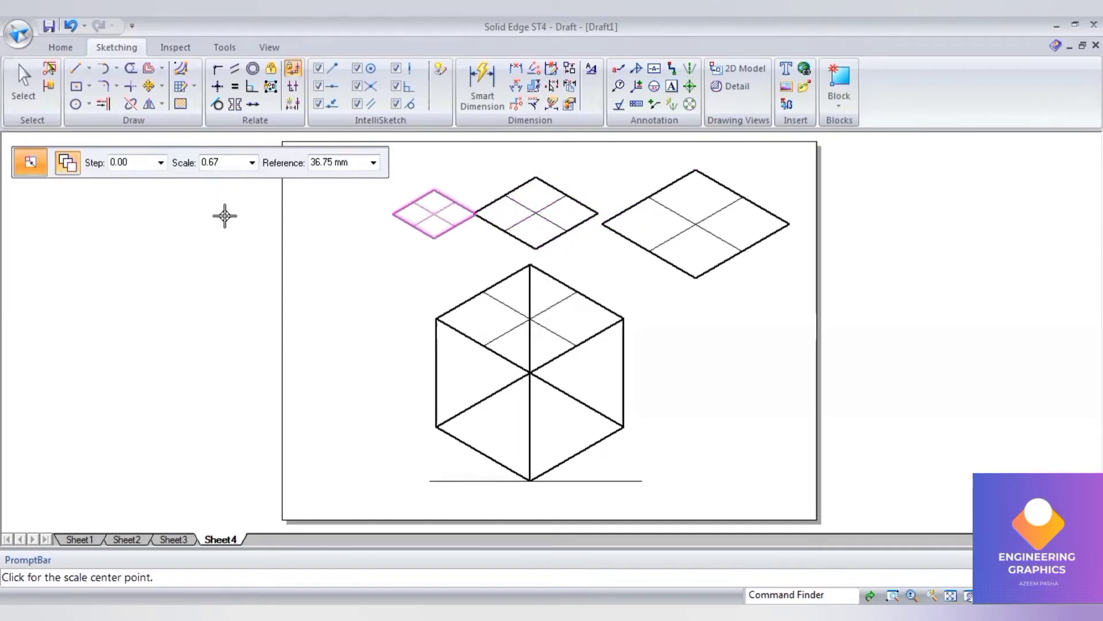
- Place a smaller copy of the medium rhombus beside it with scale factor 0.67 and delete the largest loose rhombus with its centre lines
left_click(183, 211)
right_click(233, 244)
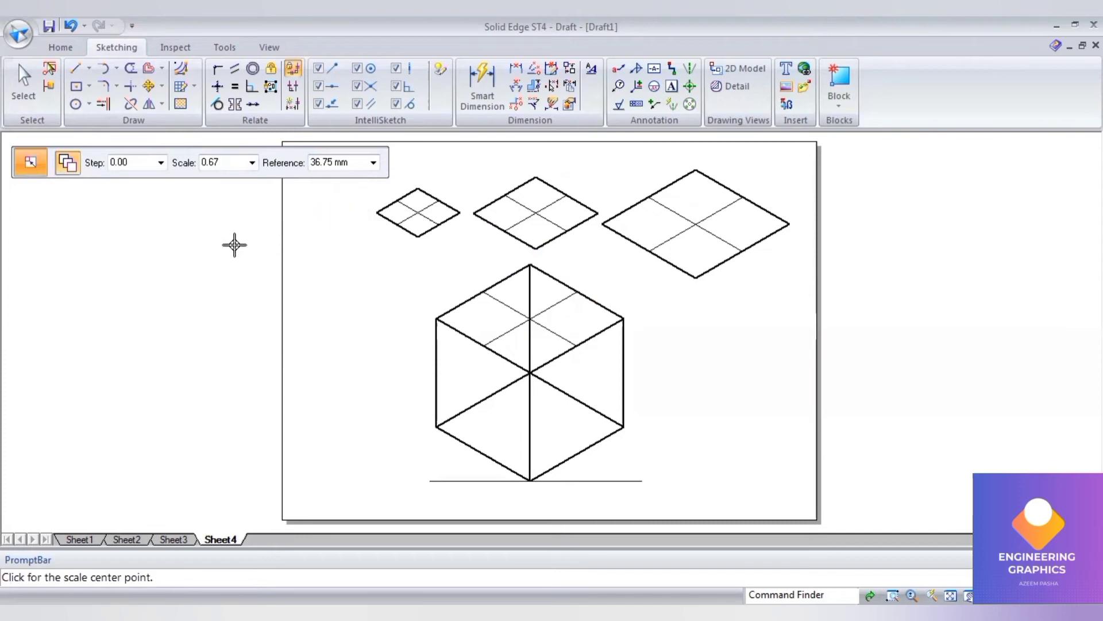
key("Escape")
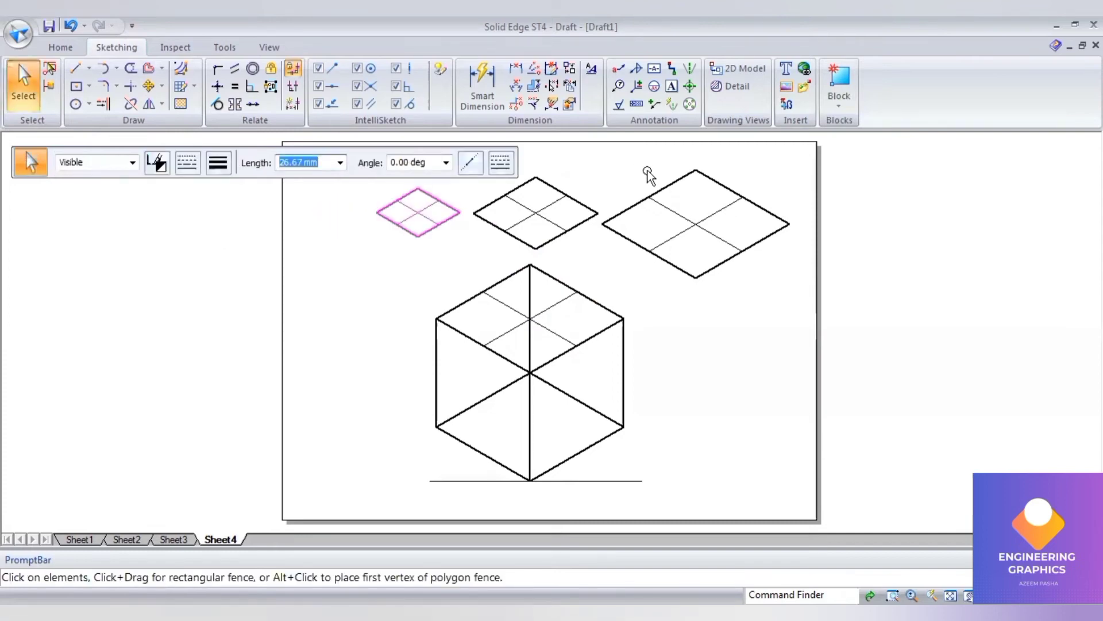
left_click_drag(600, 153, 838, 299)
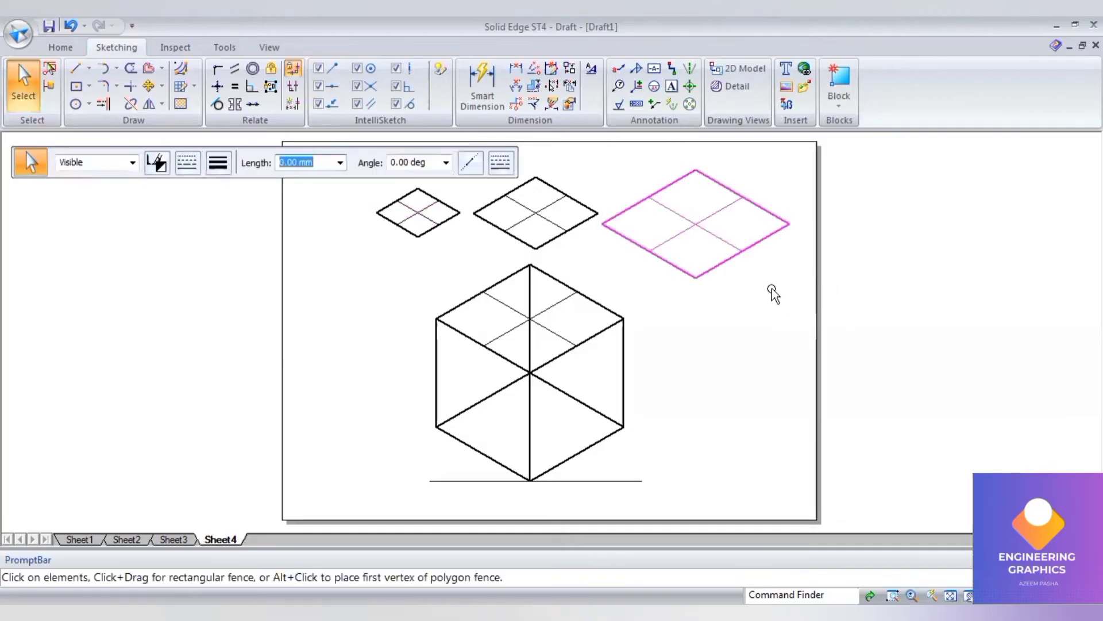
key("Delete")
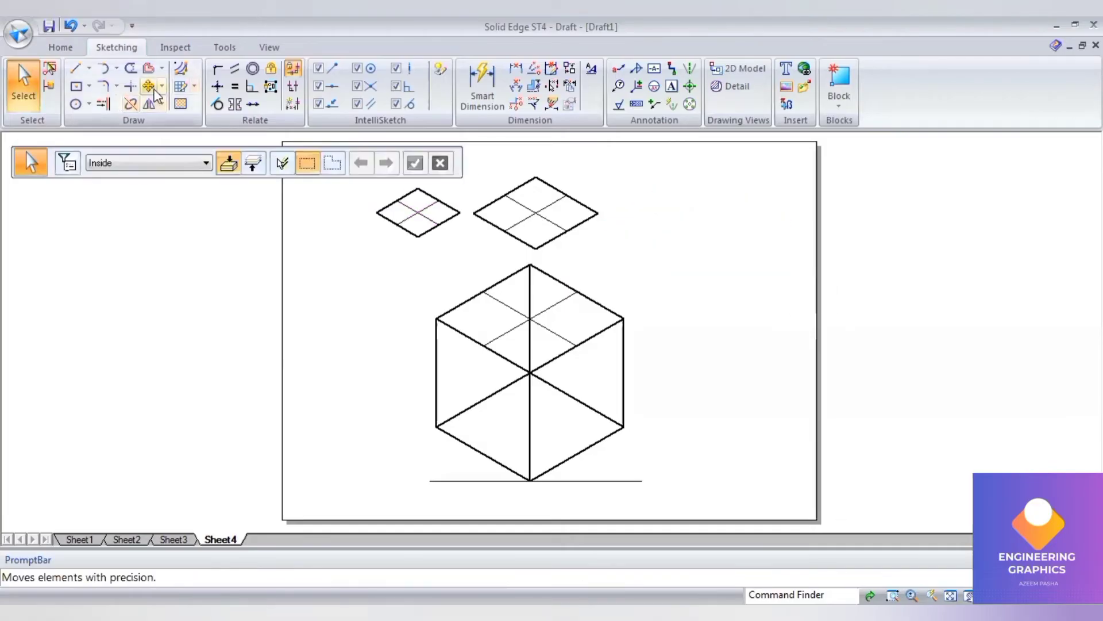
- Move the medium rhombus by its centre onto the centre of the large cube's top face
left_click(153, 88)
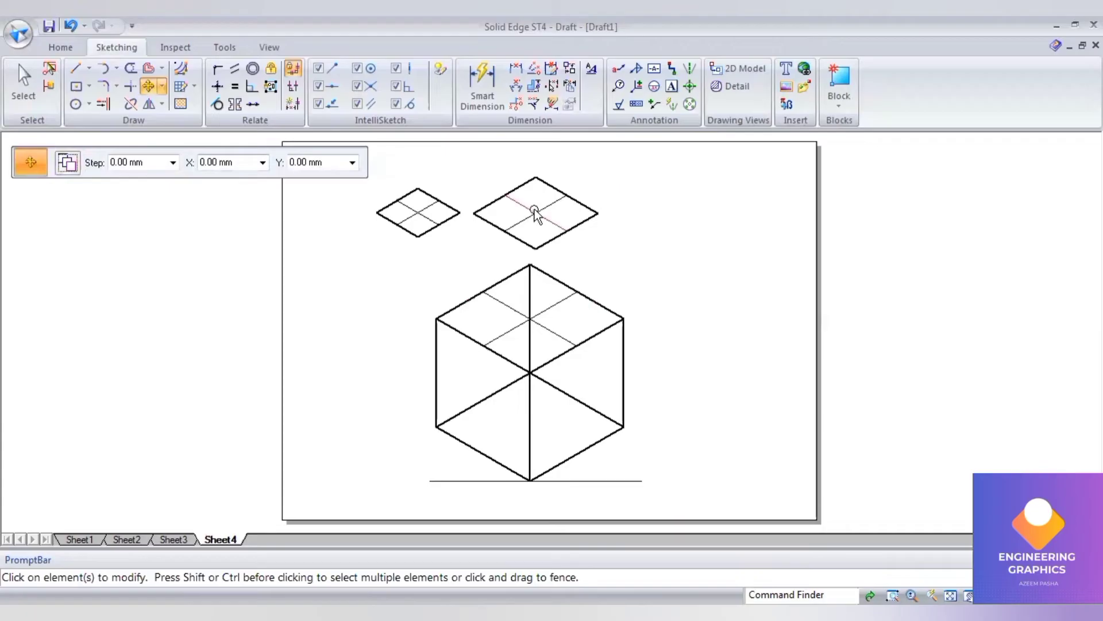
left_click_drag(465, 152, 612, 258)
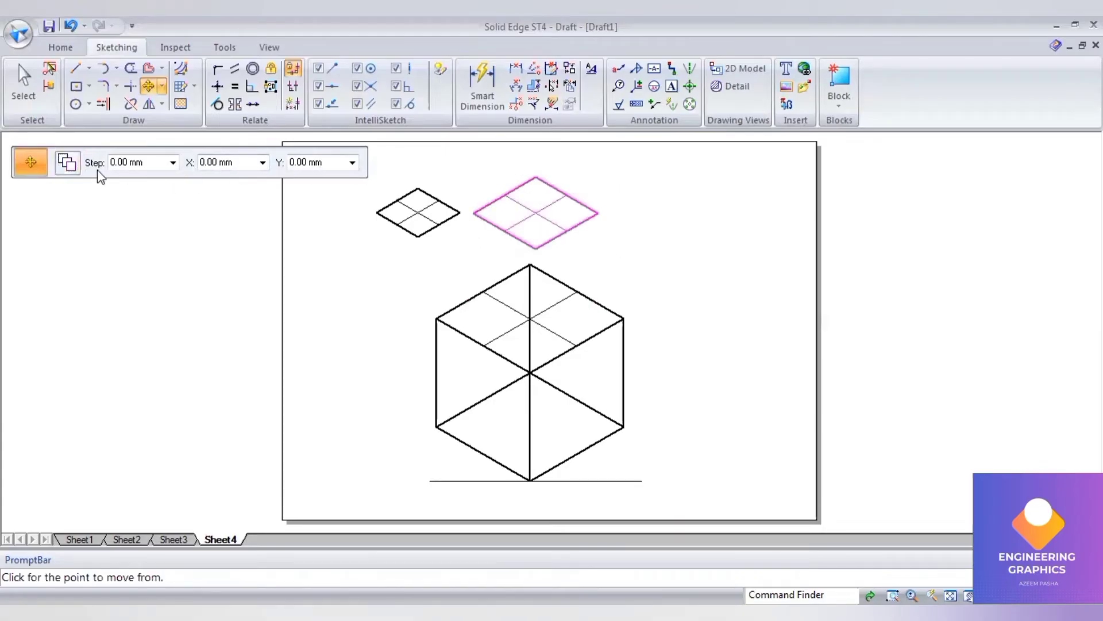
left_click(535, 213)
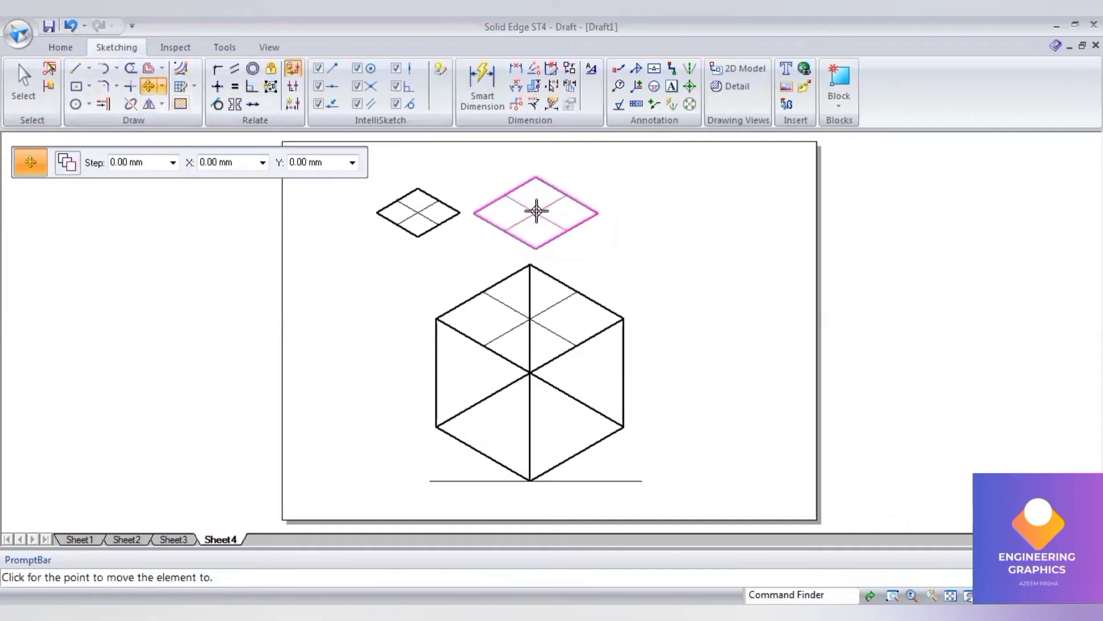
left_click(528, 316)
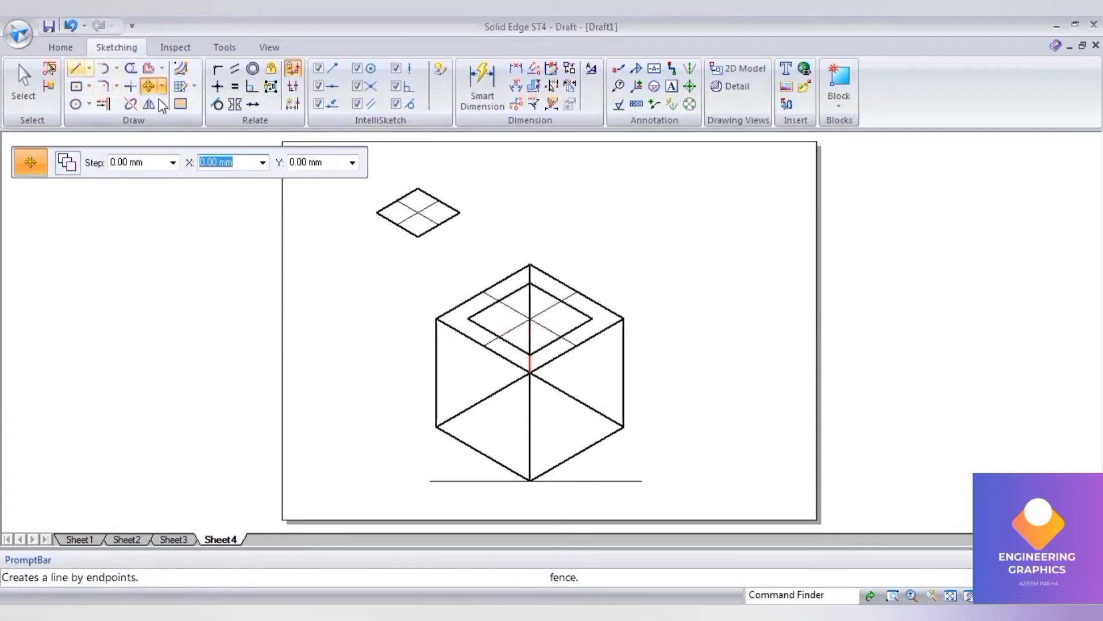
- Draw a 0.50 mm wide vertical line 40 mm long upward from the left corner of the medium rhombus
left_click(75, 68)
left_click(218, 163)
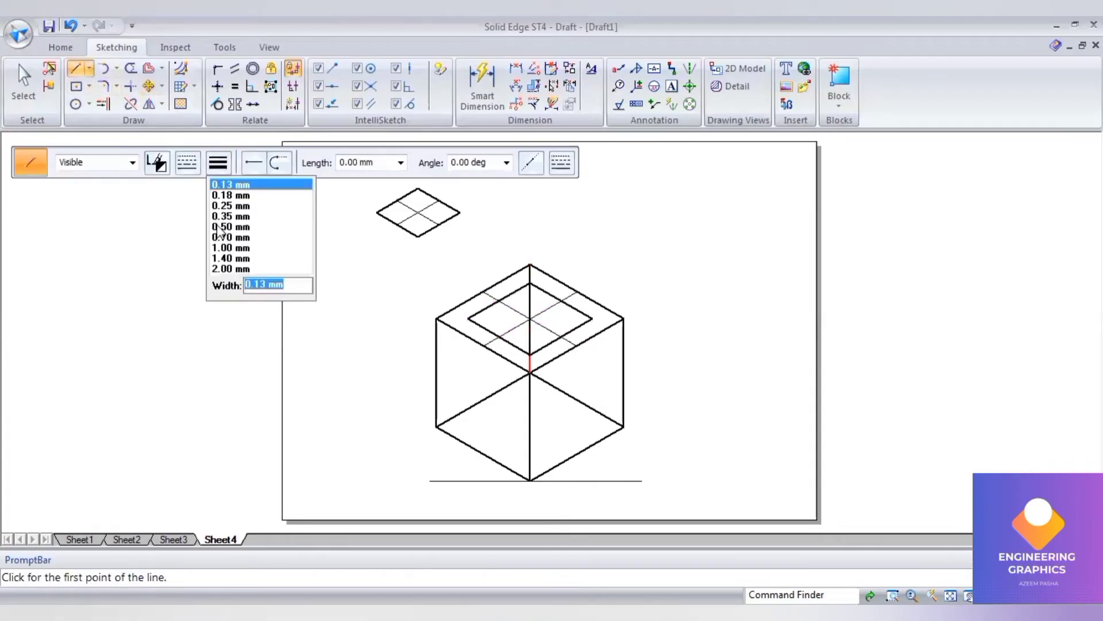
left_click(563, 324)
left_click(468, 318)
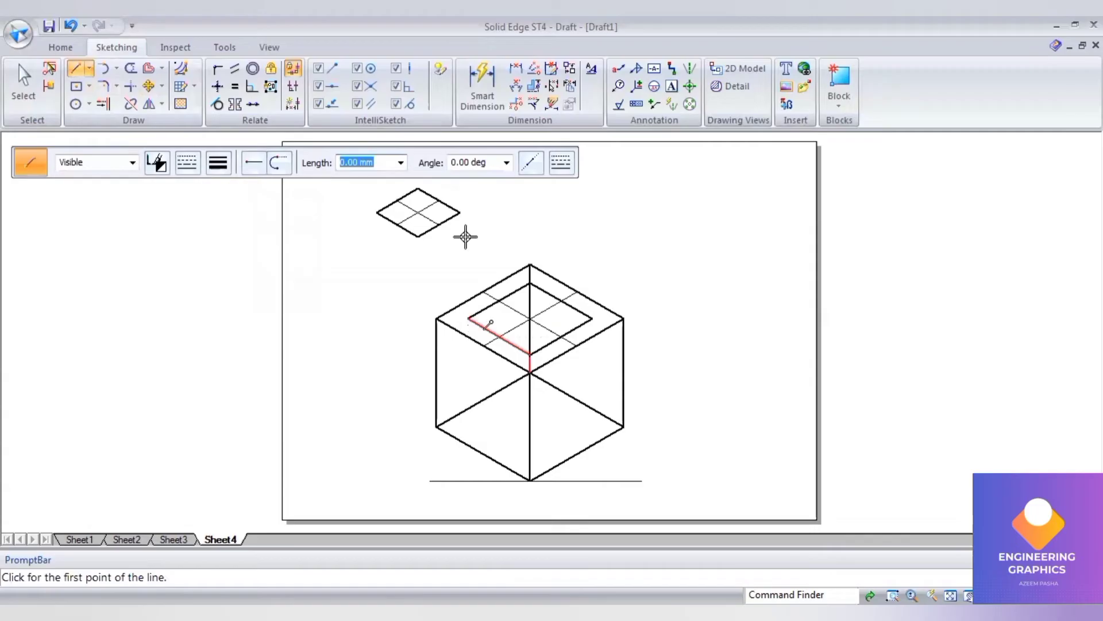
type("40")
key("Tab")
left_click(466, 237)
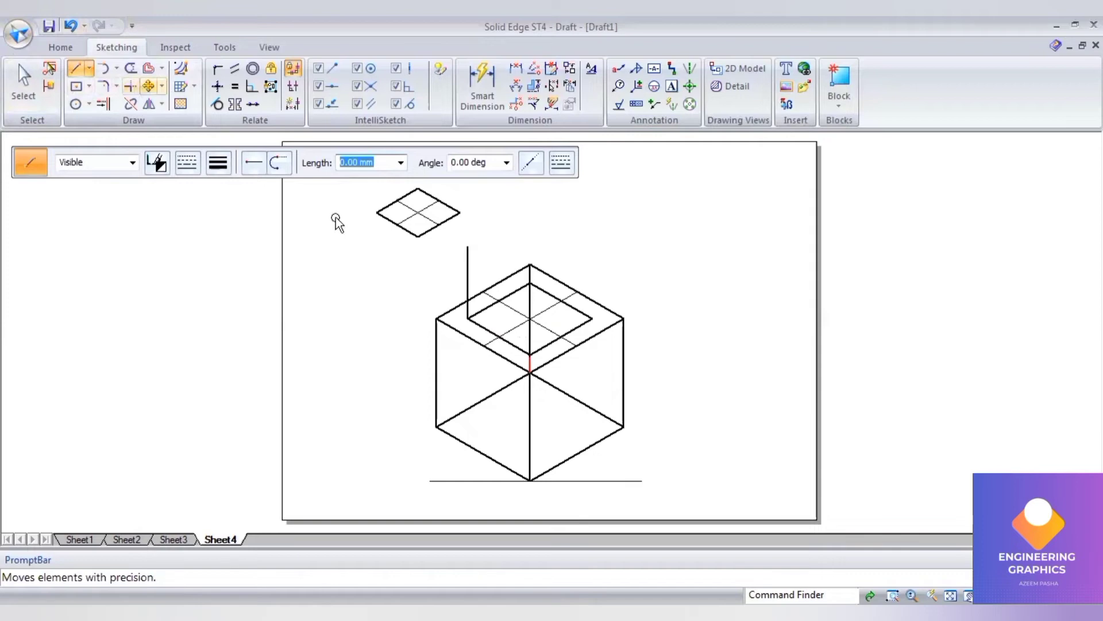
- Copy the 40 mm vertical line from its lower end to the back and right corners of the medium rhombus
left_click(464, 262)
left_click(468, 316)
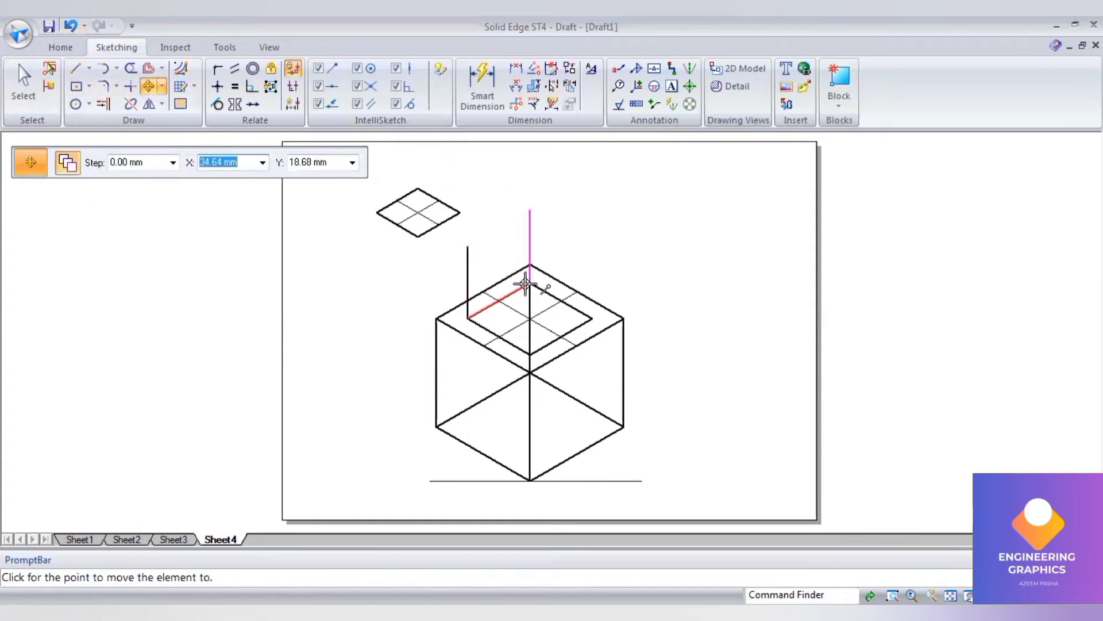
left_click(575, 299)
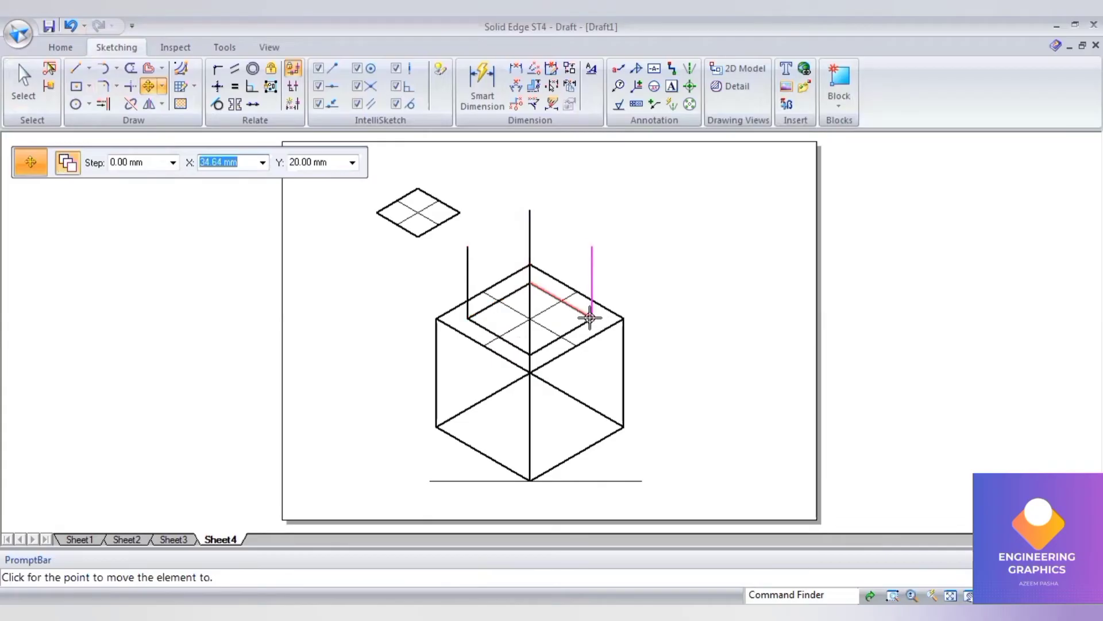
left_click(590, 317)
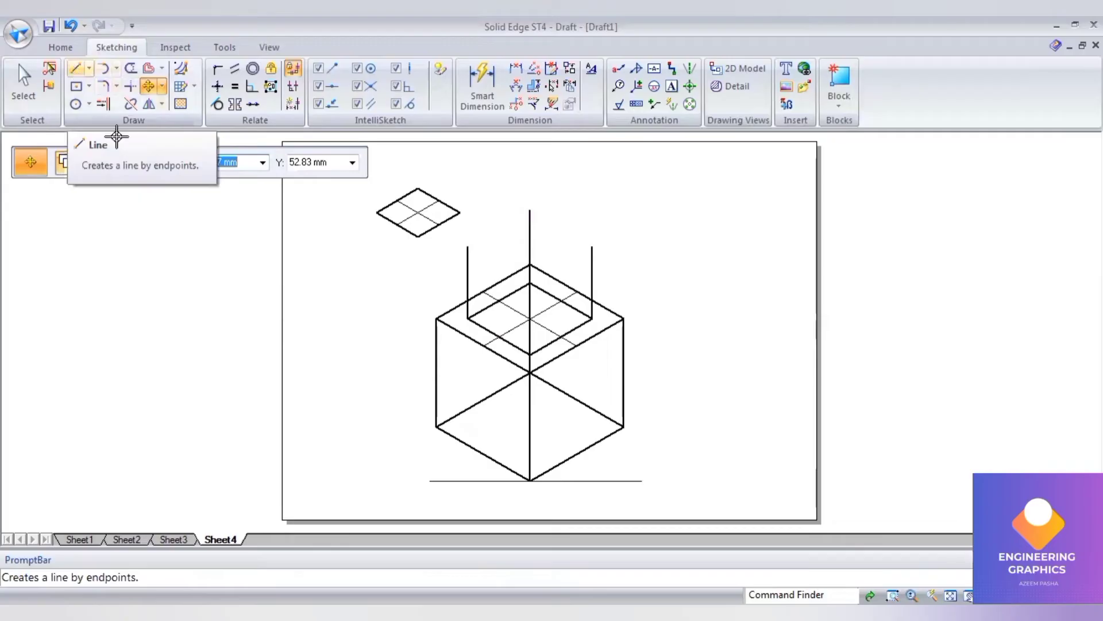
- Draw four 0.50 mm wide, 40 mm long lines through the upper ends of the verticals to close the middle cube's top face
left_click(75, 68)
left_click(217, 164)
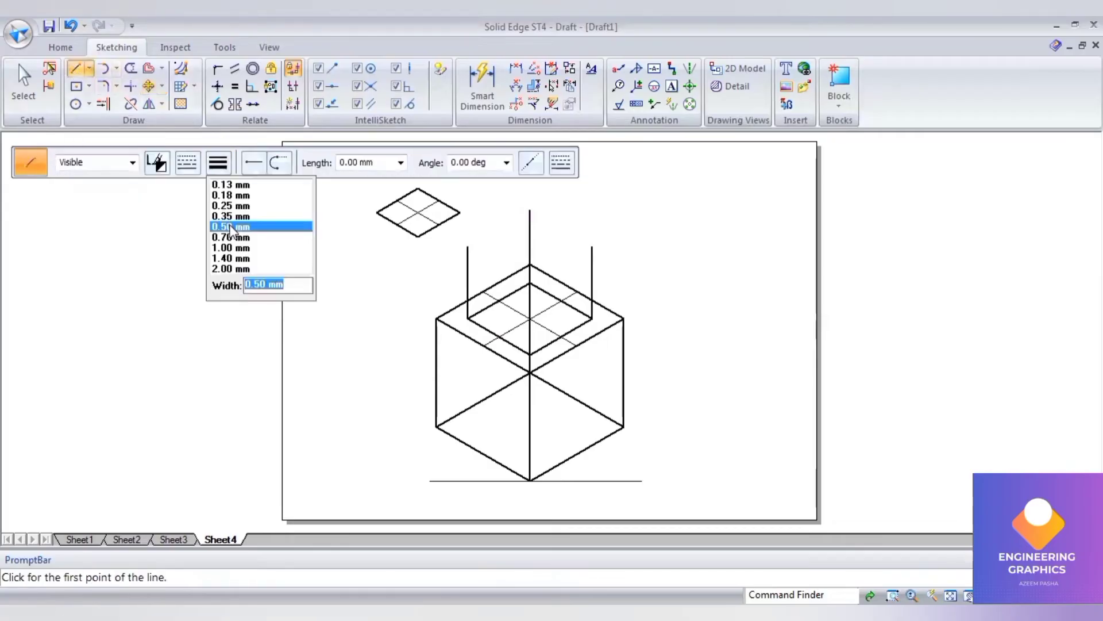
left_click(233, 225)
left_click(531, 207)
left_click(592, 246)
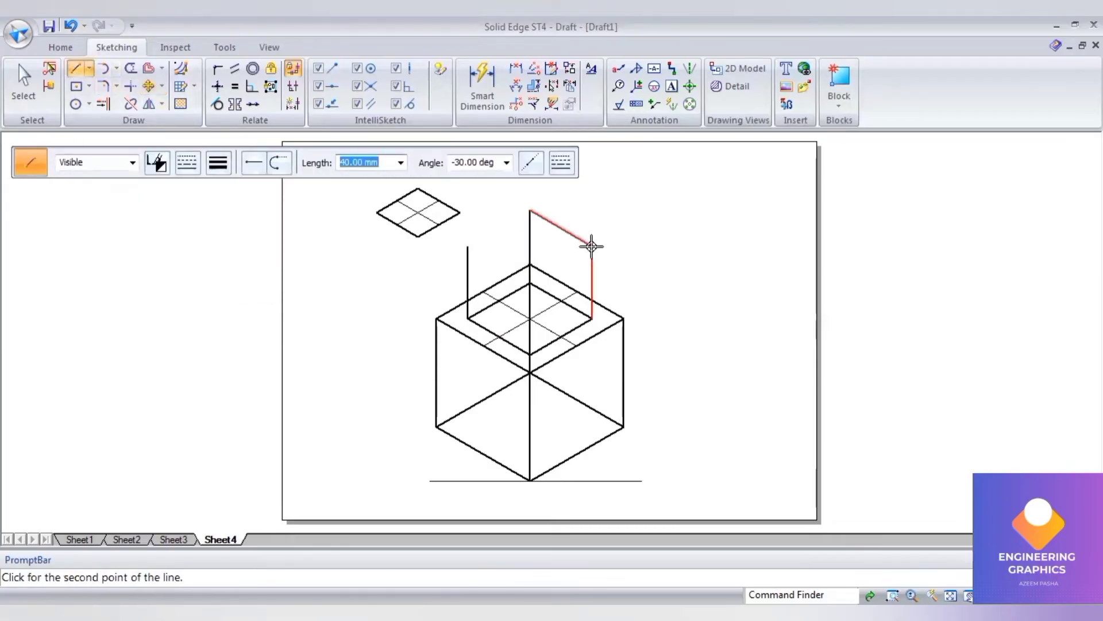
left_click(527, 284)
left_click(466, 245)
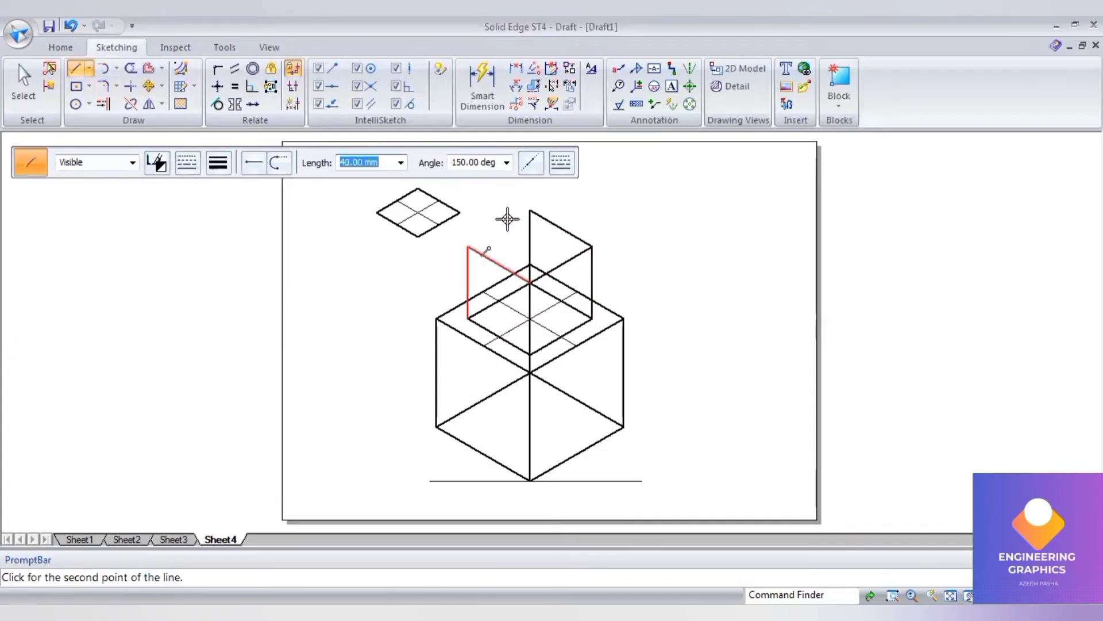
left_click(523, 210)
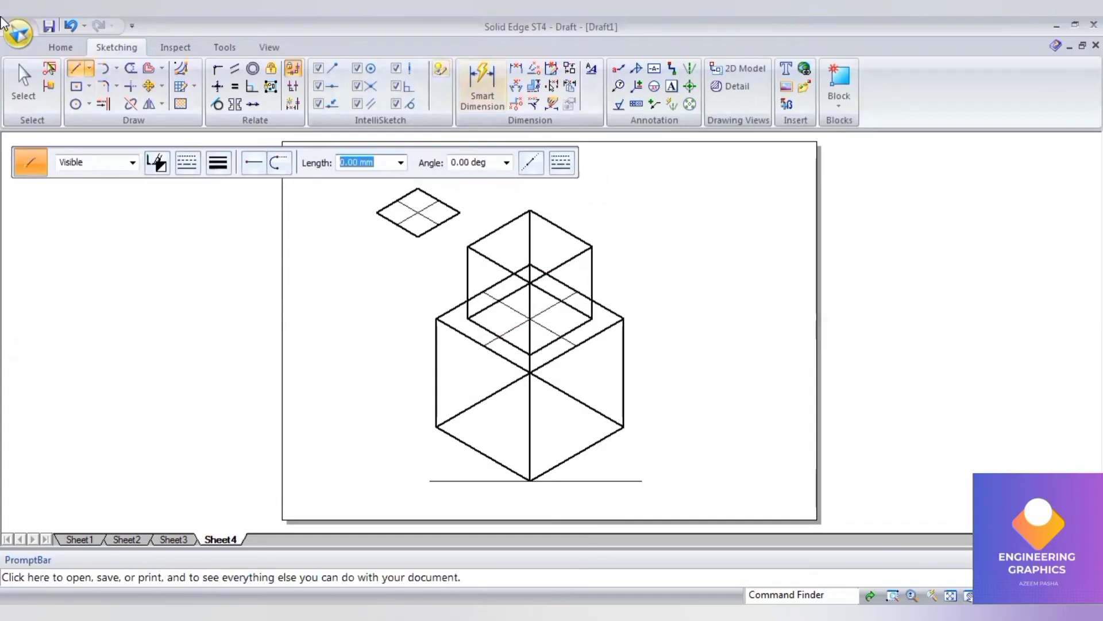
- Draw two 0.13 mm wide lines joining the midpoints of opposite edges of the middle cube's top face
left_click(217, 162)
left_click(229, 184)
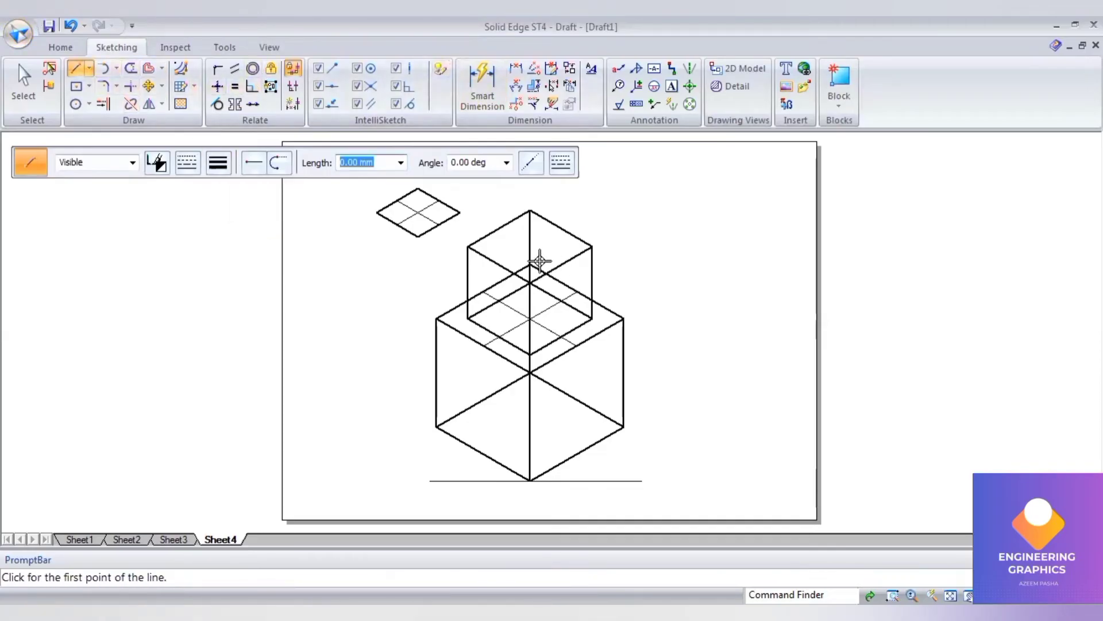
left_click(498, 264)
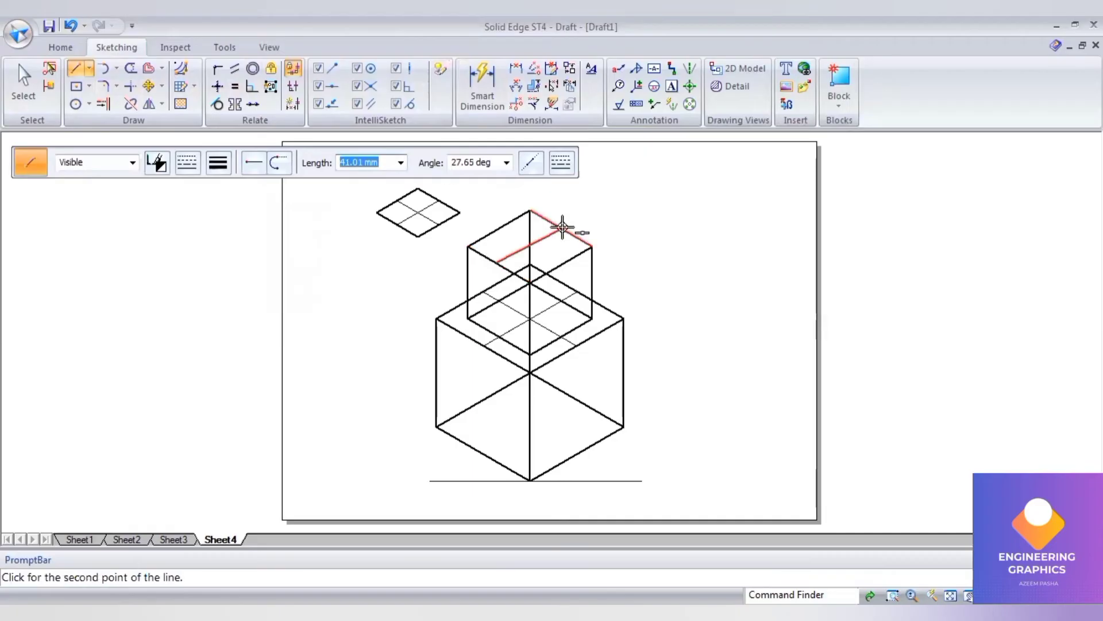
left_click(561, 228)
left_click(499, 228)
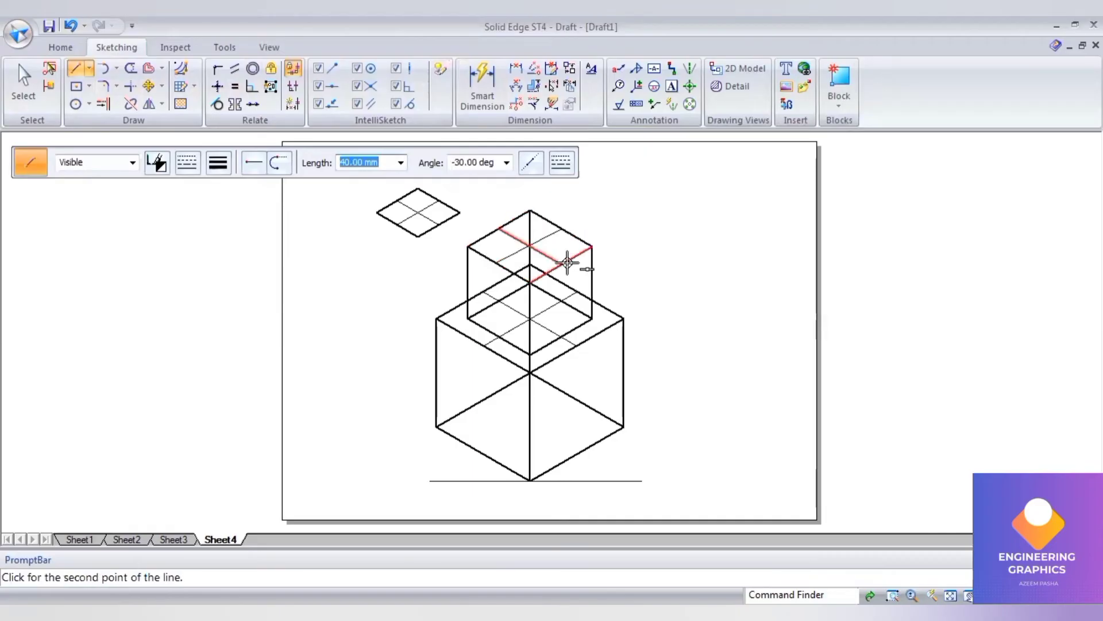
left_click(567, 262)
- Move the small rhombus with its centre lines by its centre onto the centre of the middle cube's top face
left_click(14, 88)
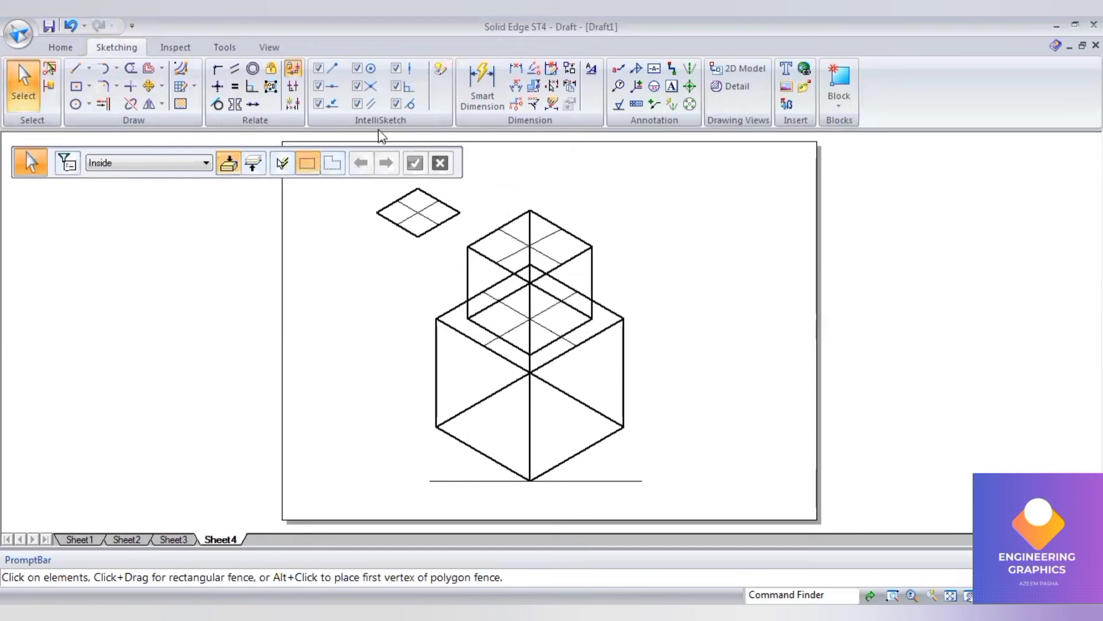
left_click_drag(364, 174, 475, 251)
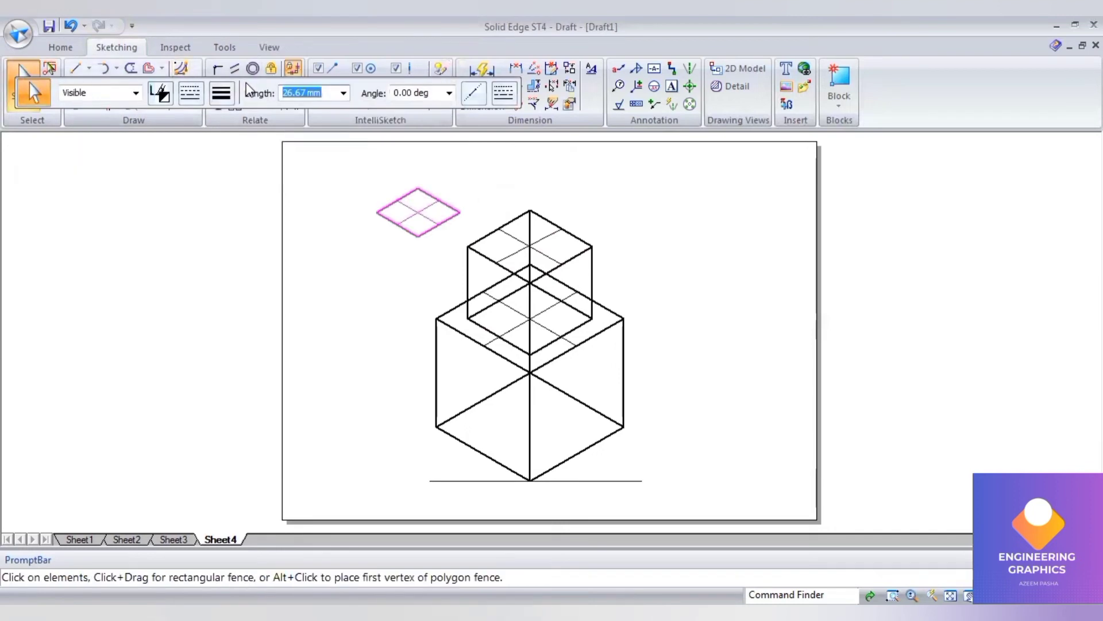
left_click(148, 86)
left_click(66, 174)
left_click(417, 215)
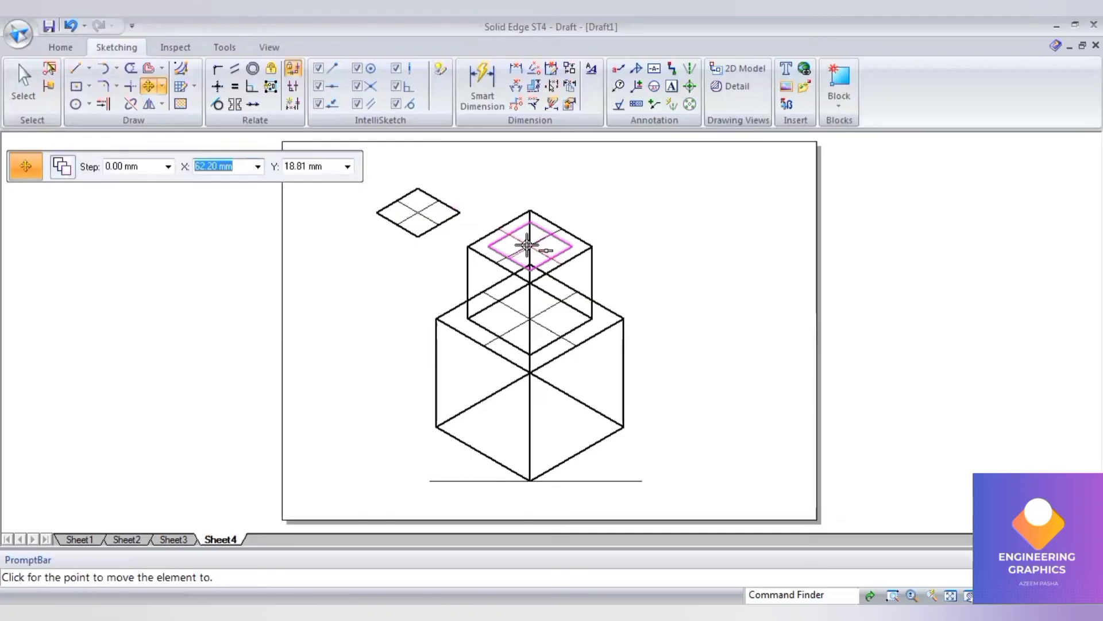
left_click(527, 245)
- Start the Line command and open the line width choices
key("l")
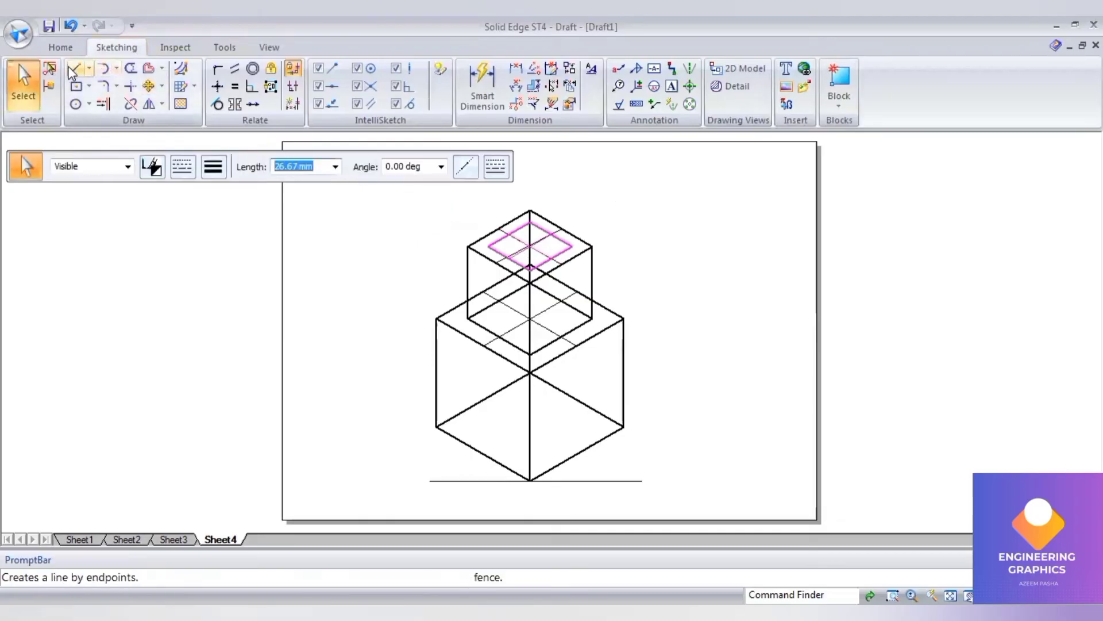
left_click(213, 166)
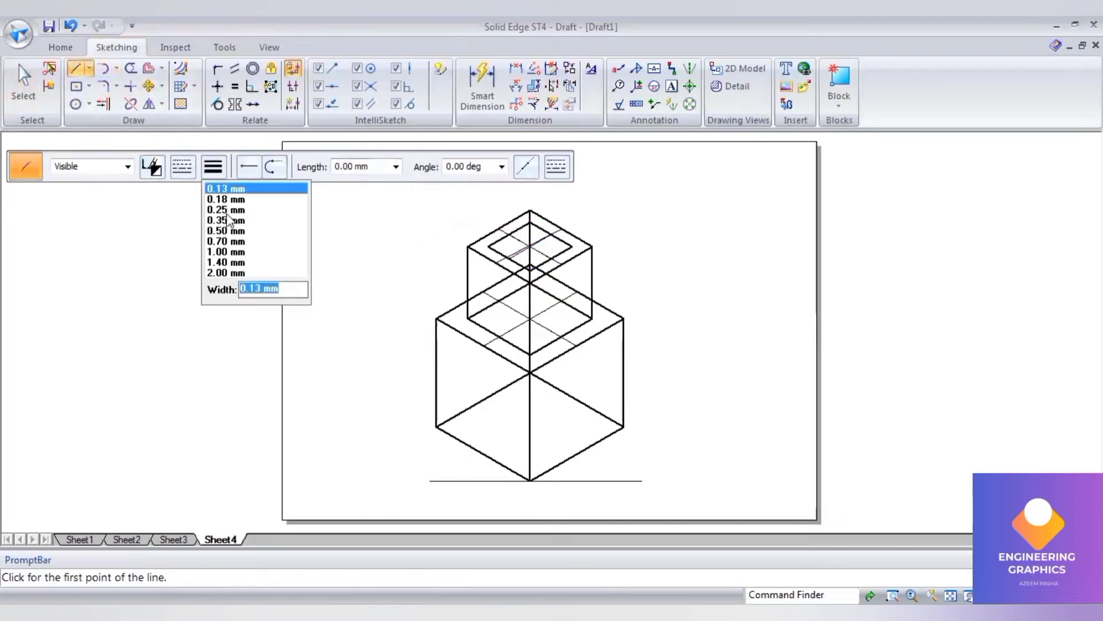